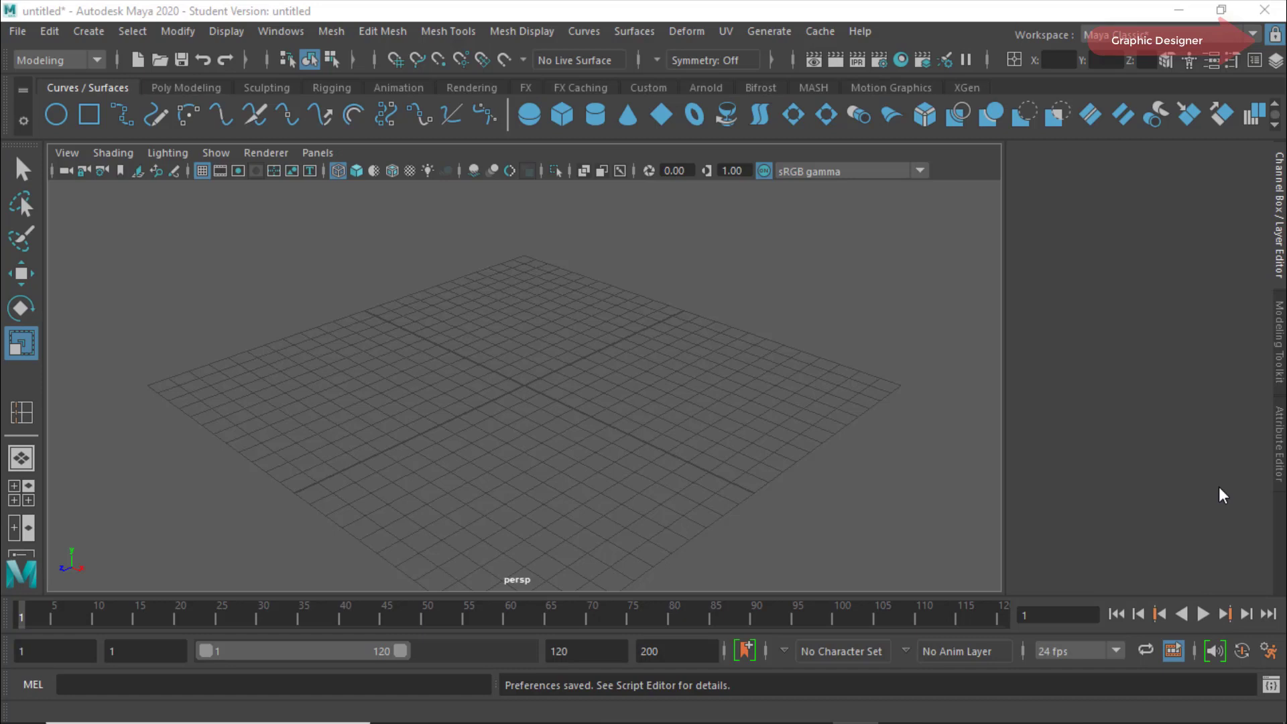
Switch from the Scale tool to the Select tool with the Q hotkey
key(q)
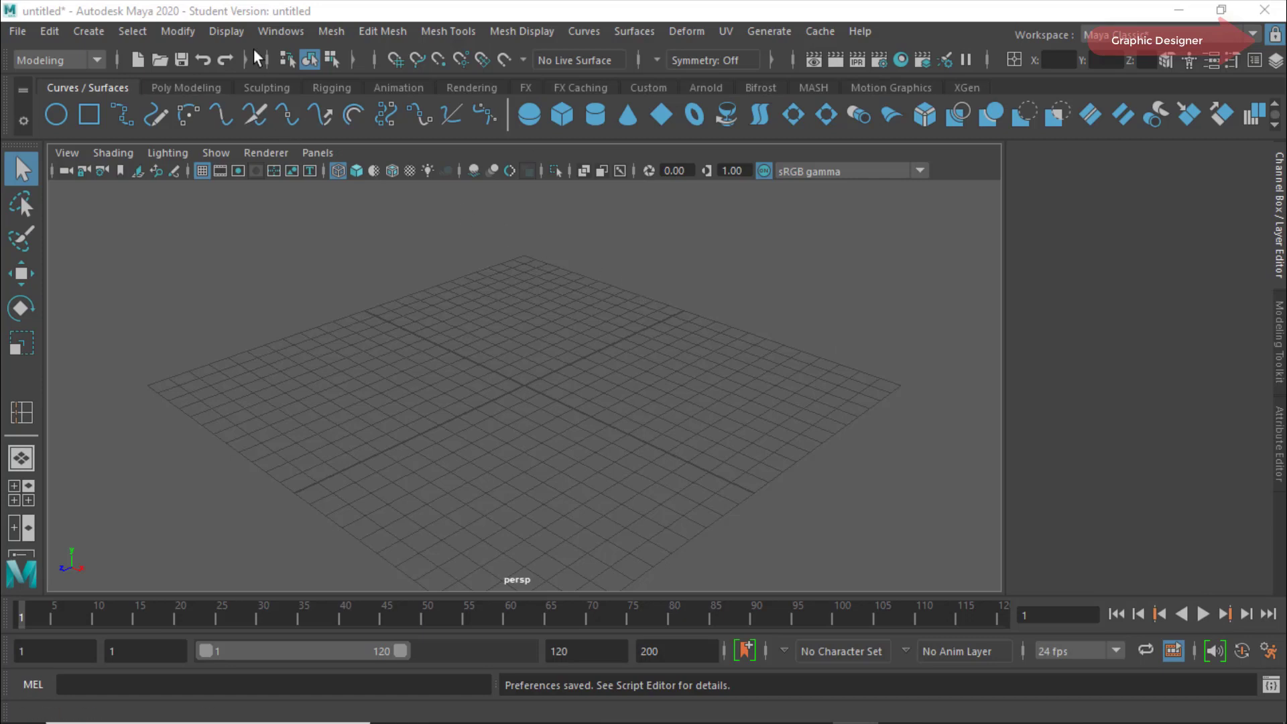
Set Maya's linear working units to meter in the Preferences Settings category
click(280, 32)
mouse_move(335, 211)
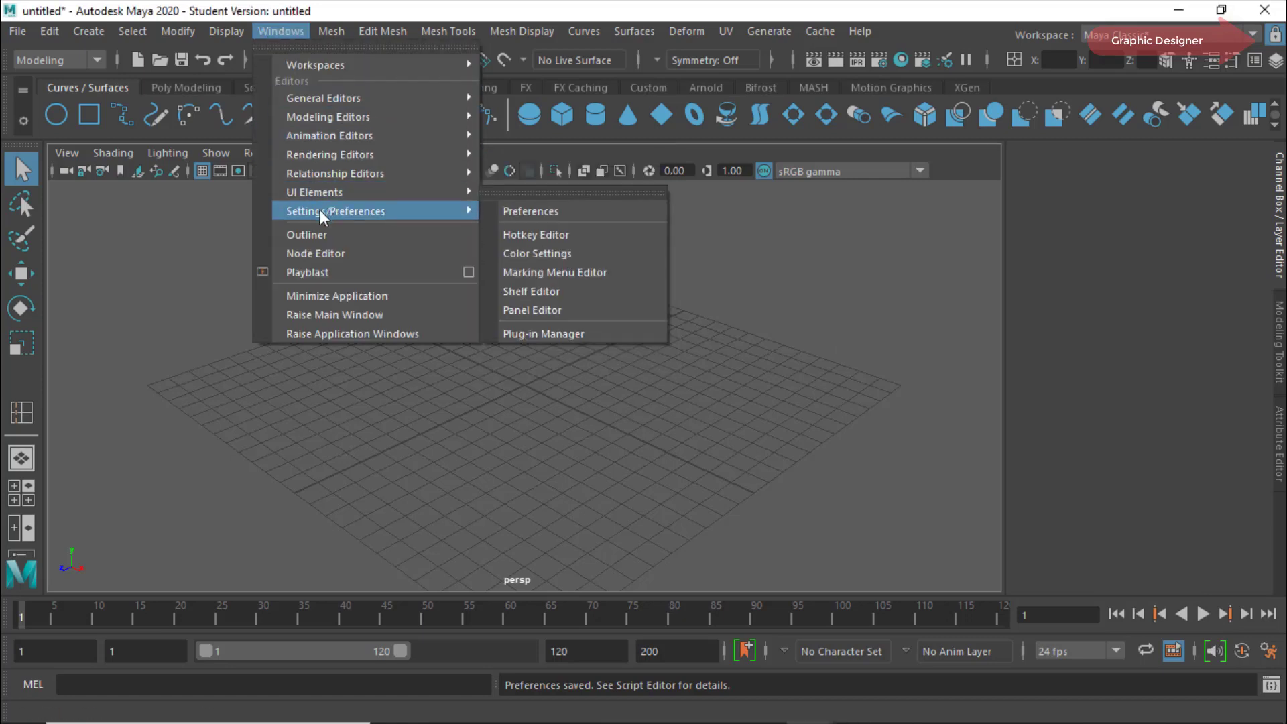
click(562, 213)
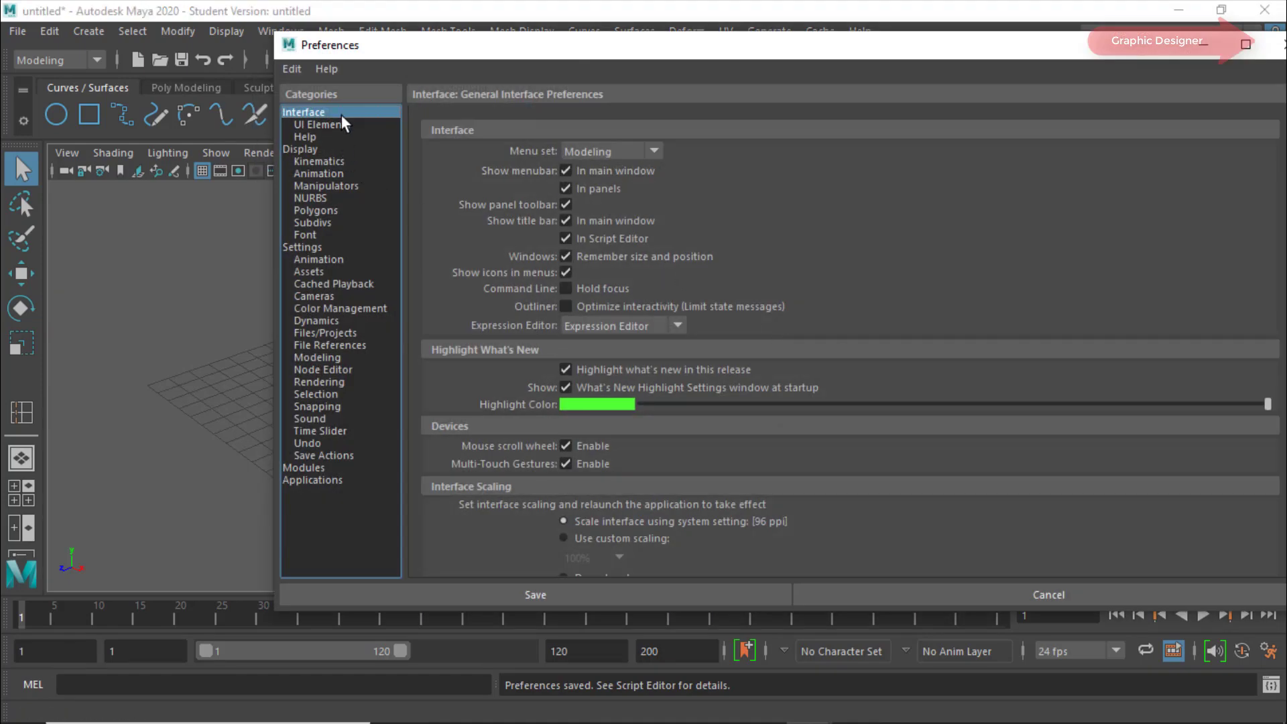
click(301, 247)
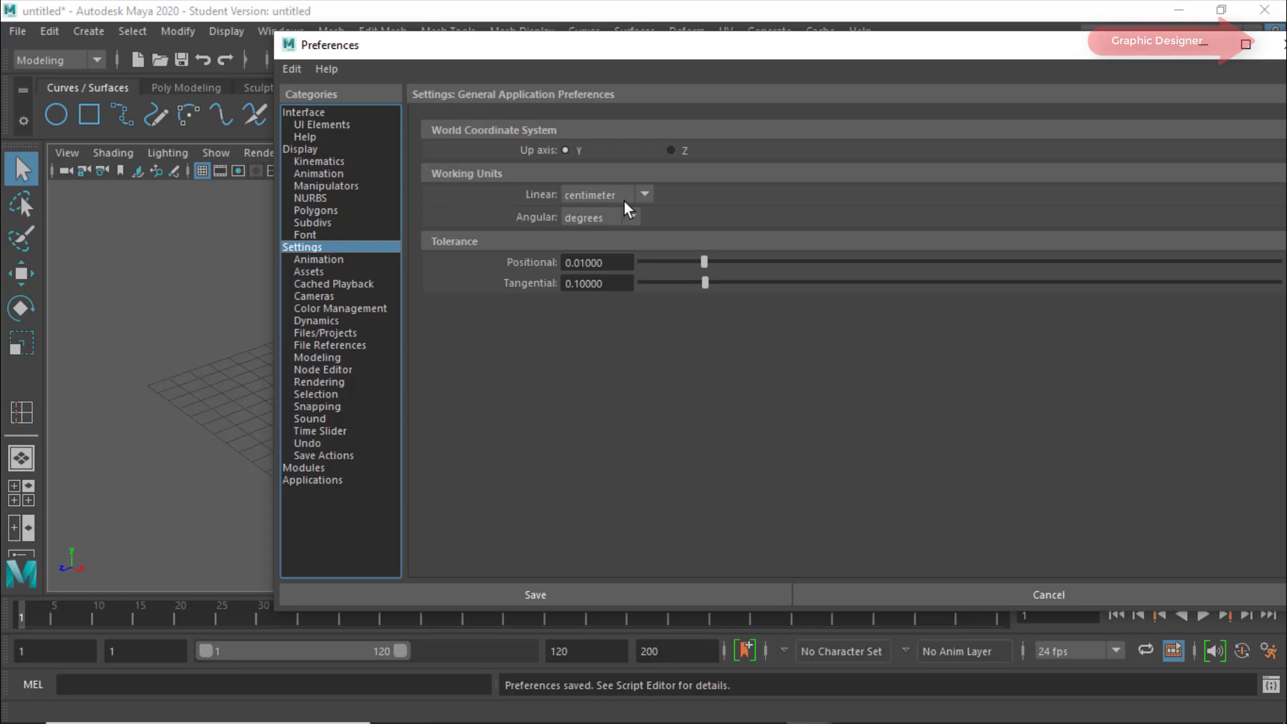
click(645, 195)
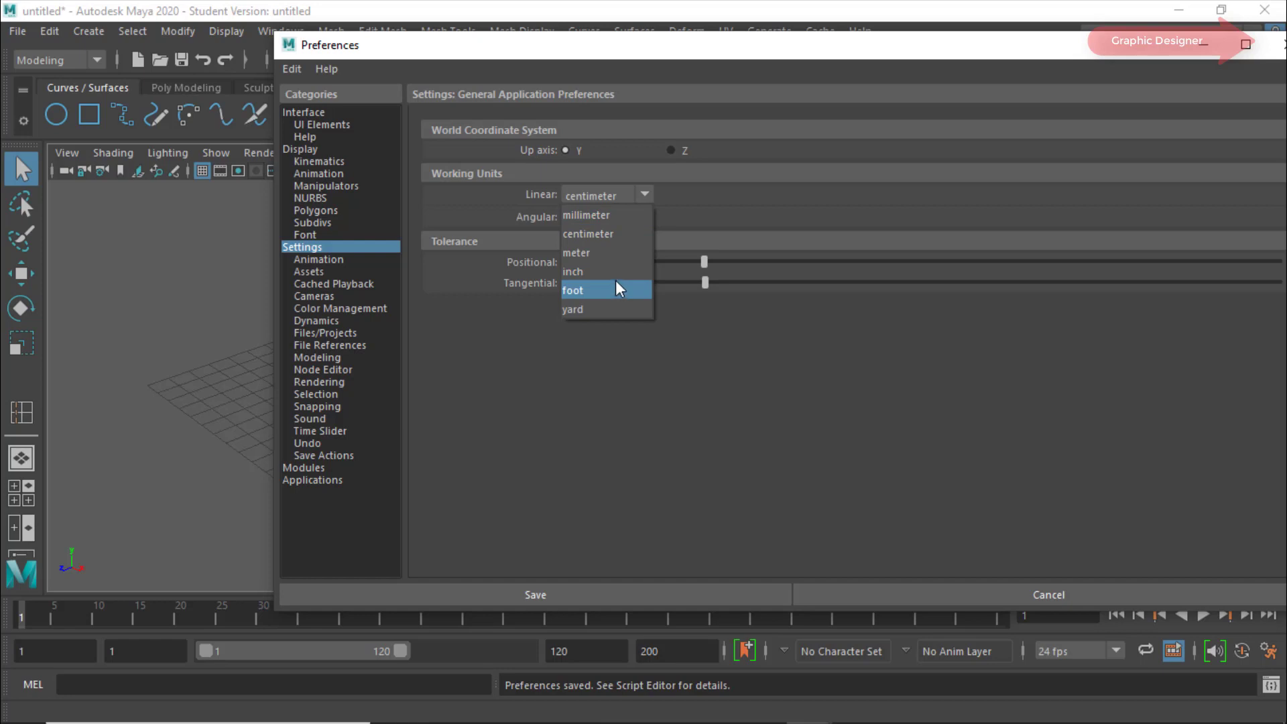
click(589, 251)
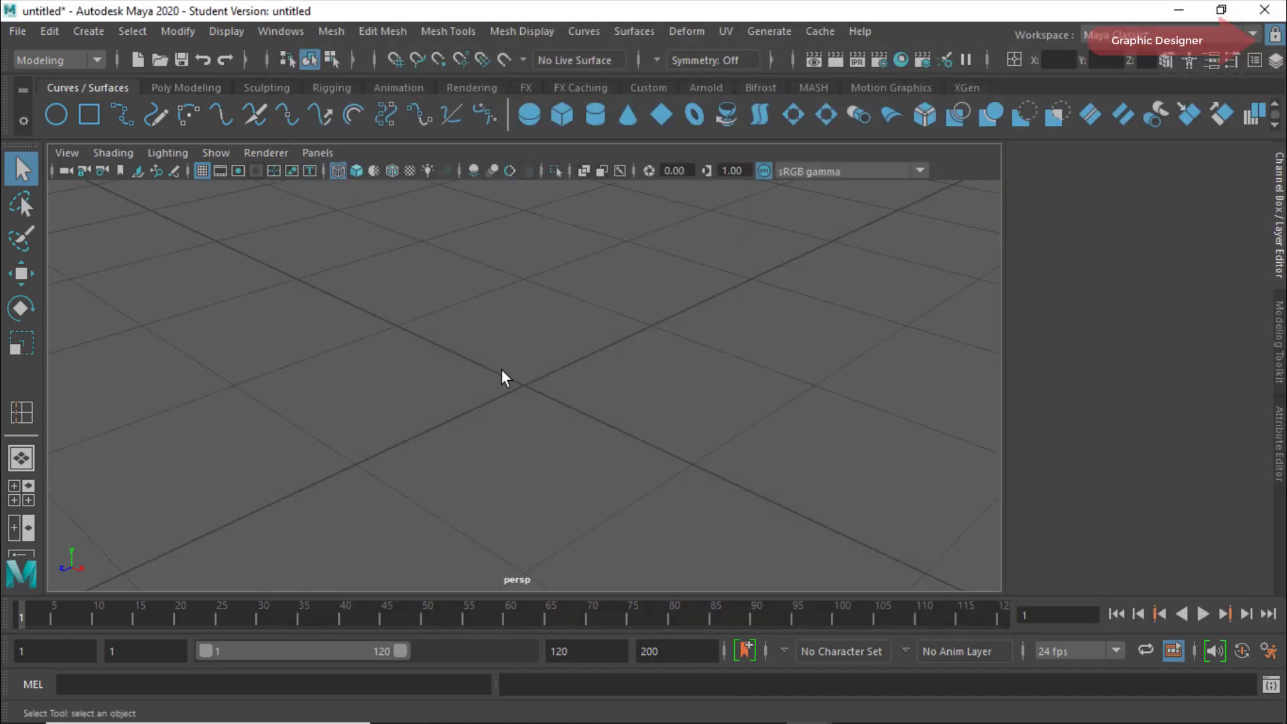
Zoom the empty viewport and bring up the Windows > Settings/Preferences list
scroll(523, 433, up, 2)
scroll(517, 409, down, 5)
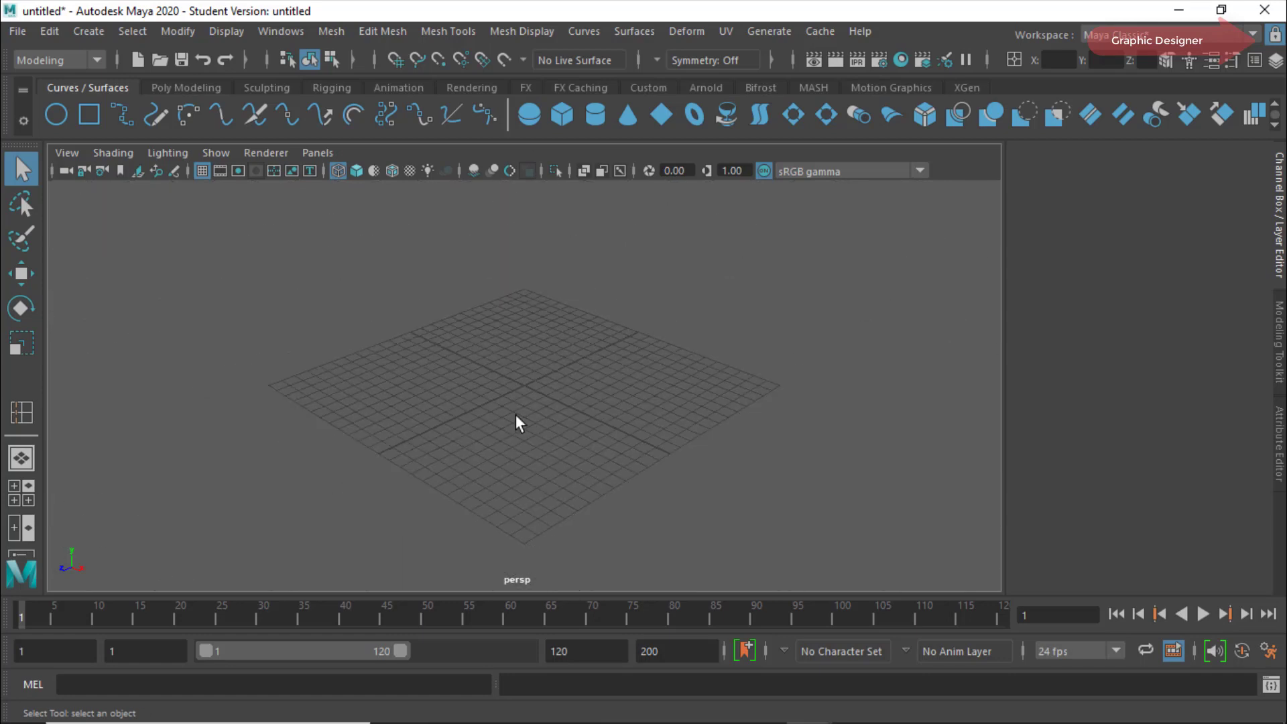
scroll(555, 461, up, 3)
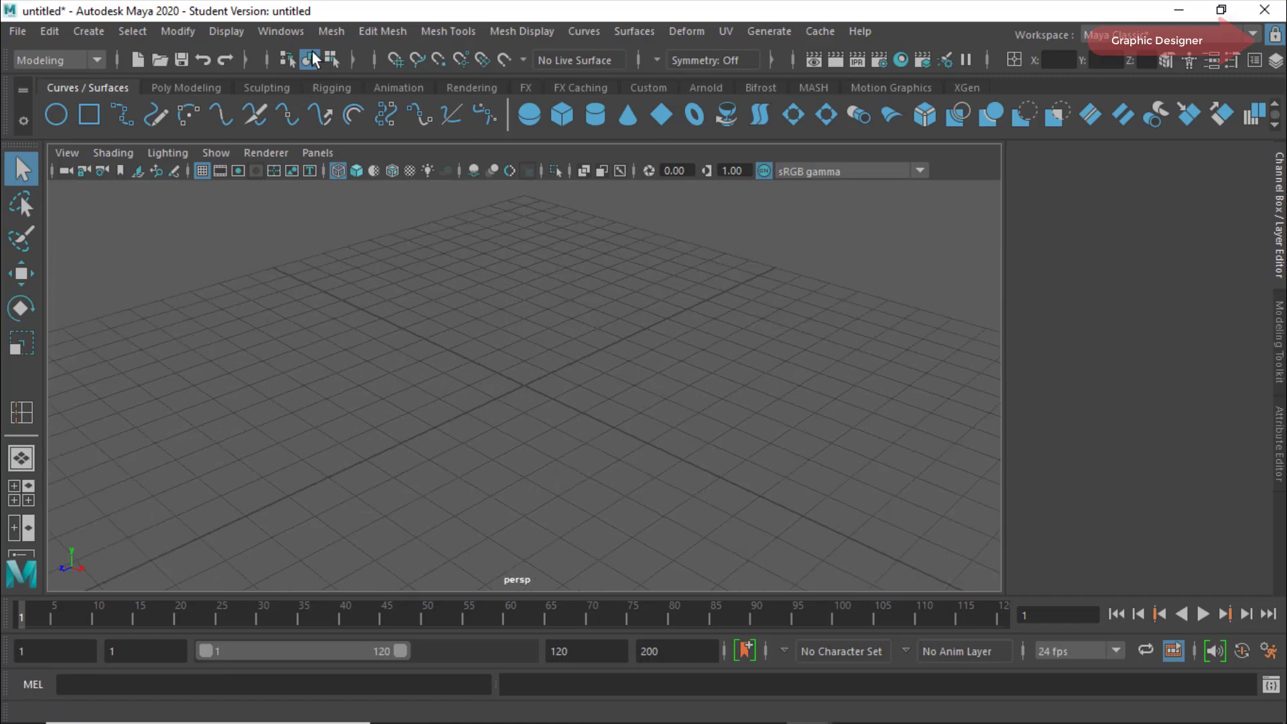
click(276, 31)
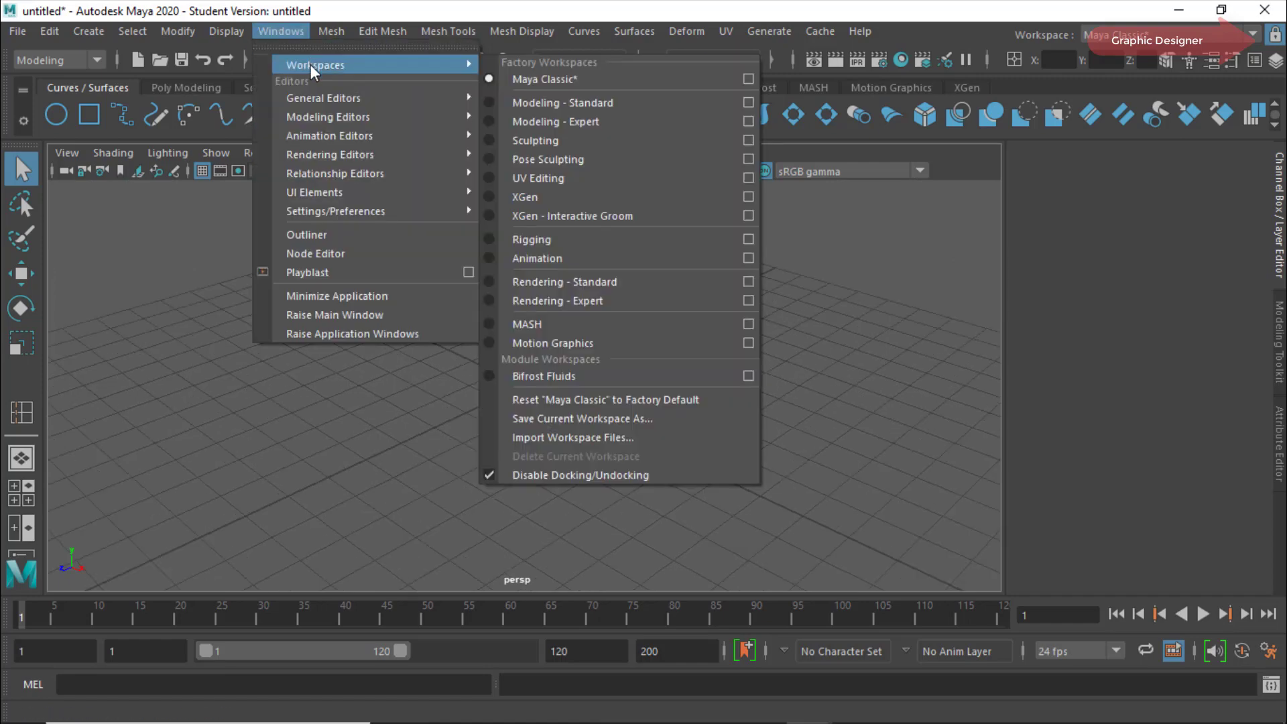
mouse_move(335, 211)
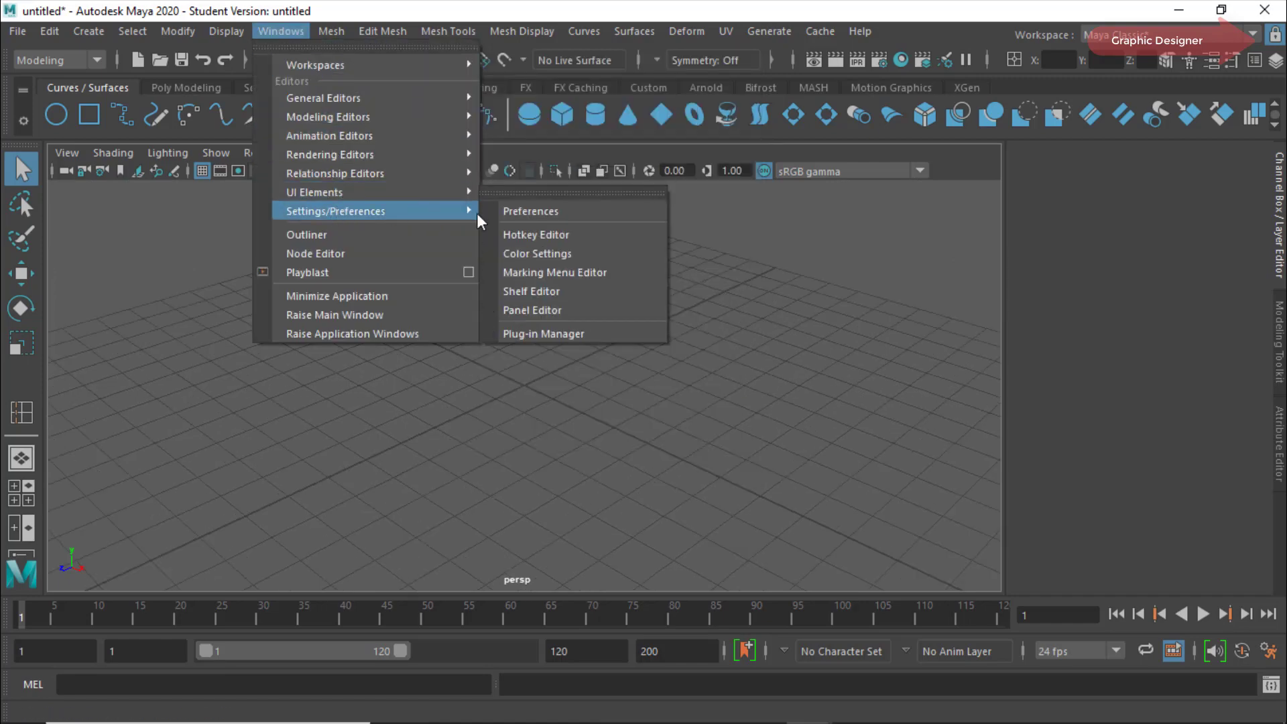
Return the linear working units to centimeter in Preferences Settings, then zoom the viewport
click(561, 215)
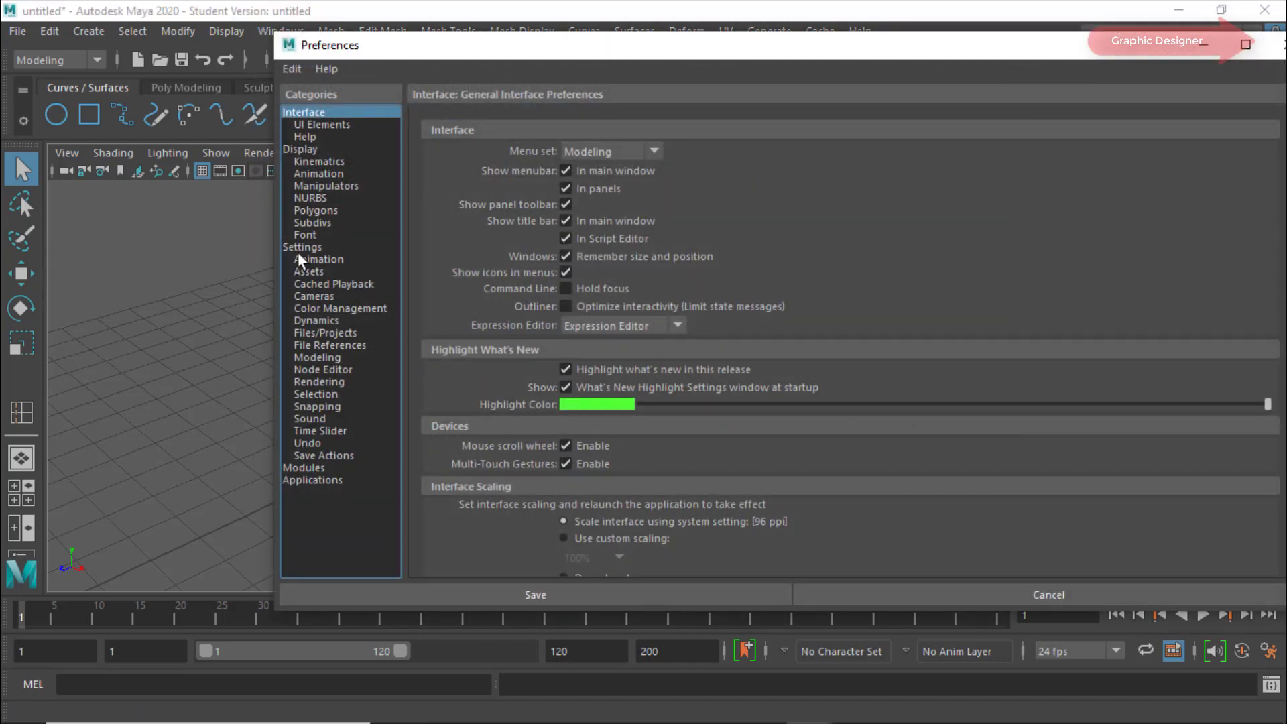
click(297, 248)
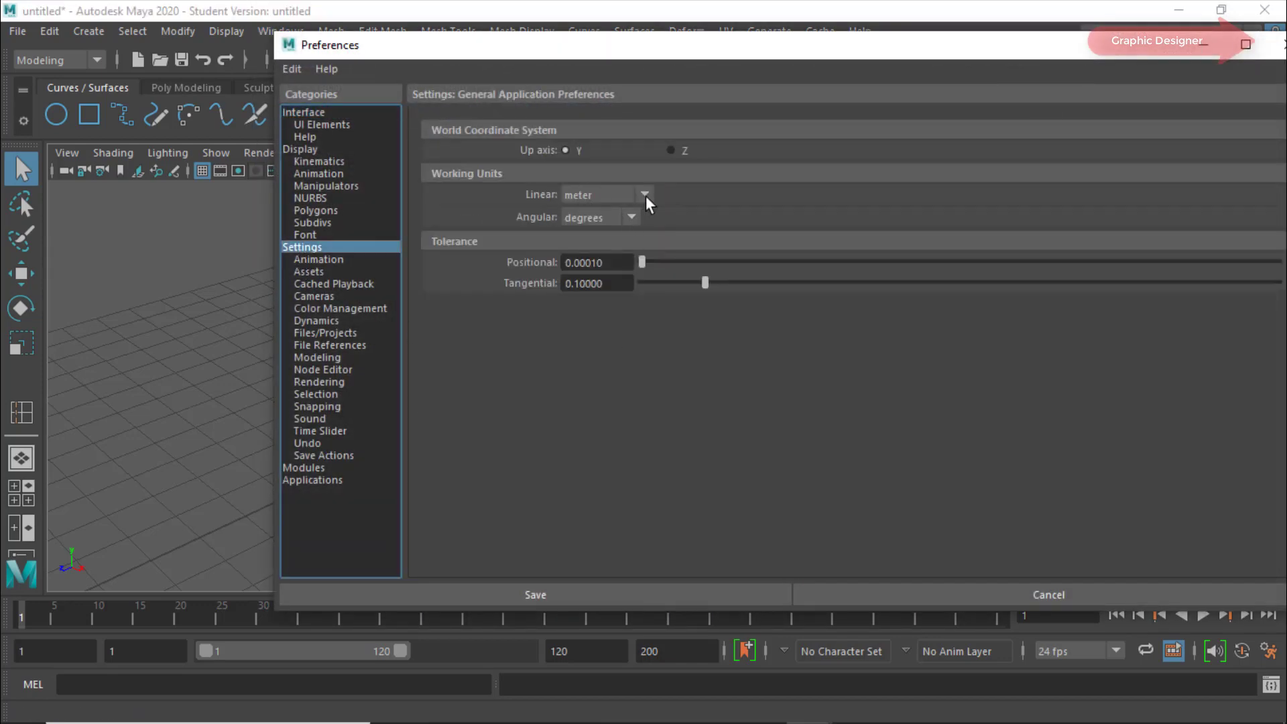
click(645, 195)
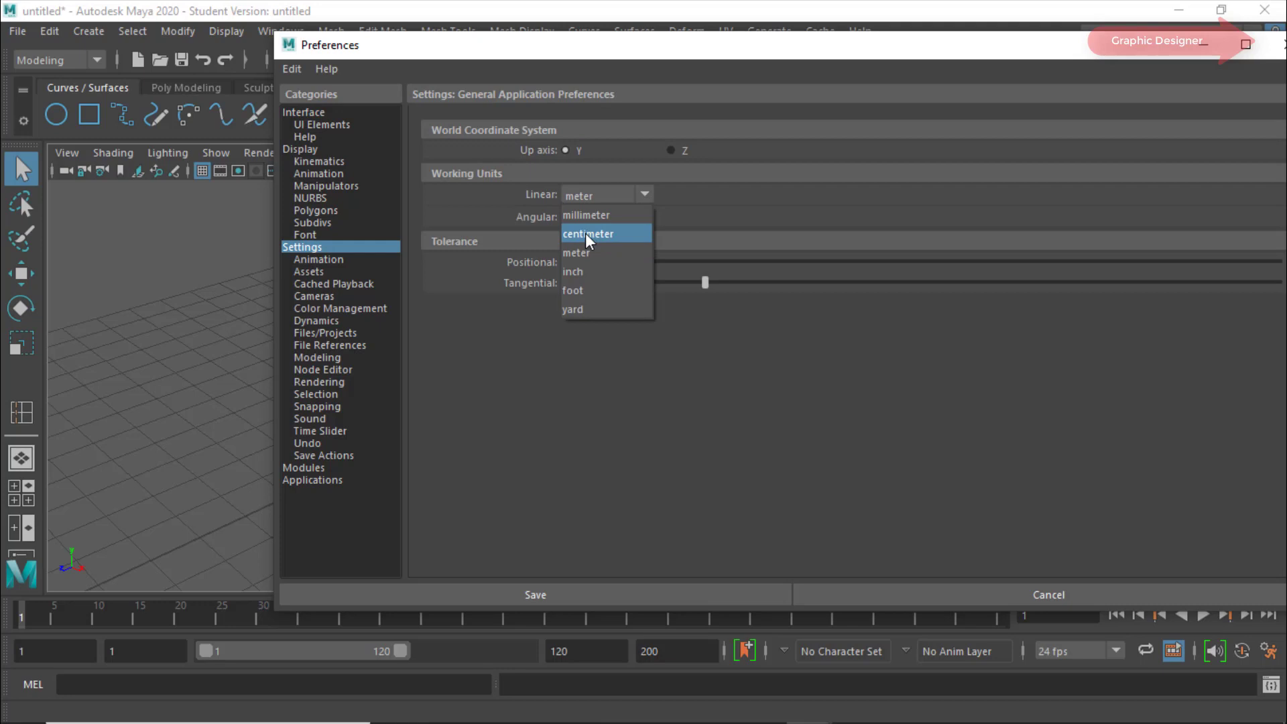
click(586, 235)
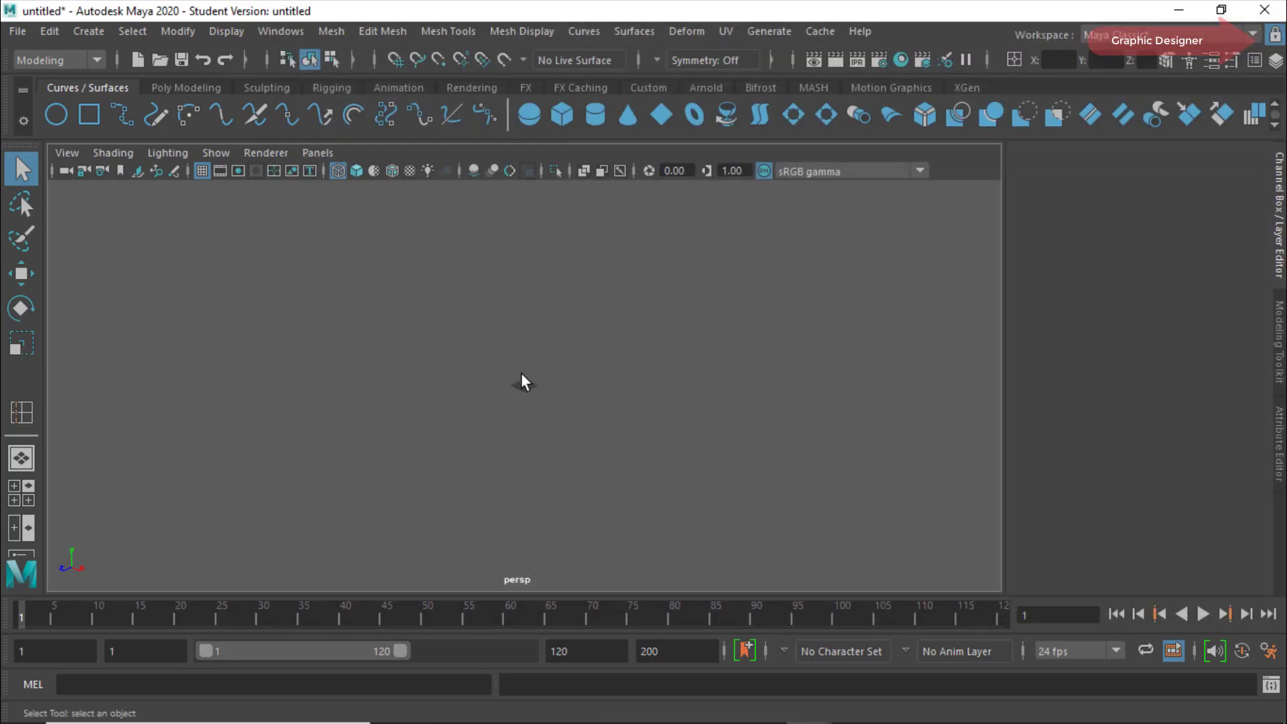
scroll(521, 380, up, 5)
scroll(528, 384, up, 3)
scroll(634, 433, up, 2)
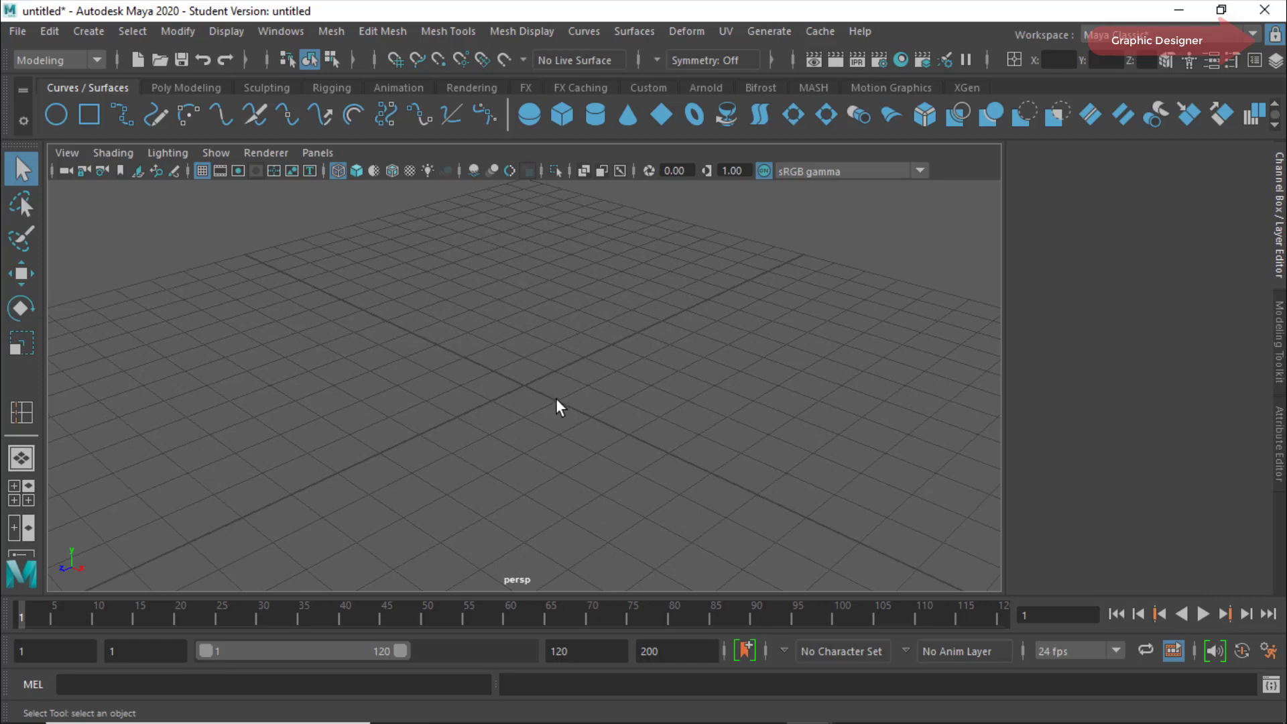
scroll(560, 416, down, 2)
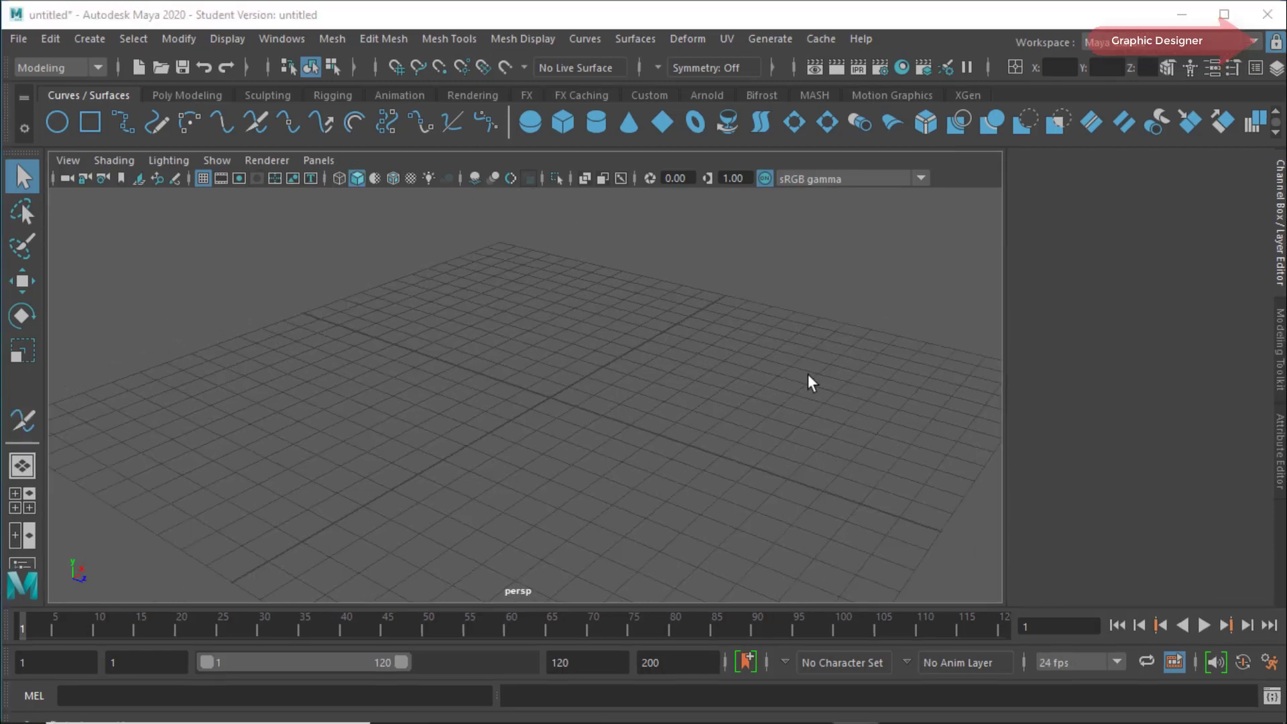
Create a NURBS square, scale it up, and move it along the Z axis
click(87, 118)
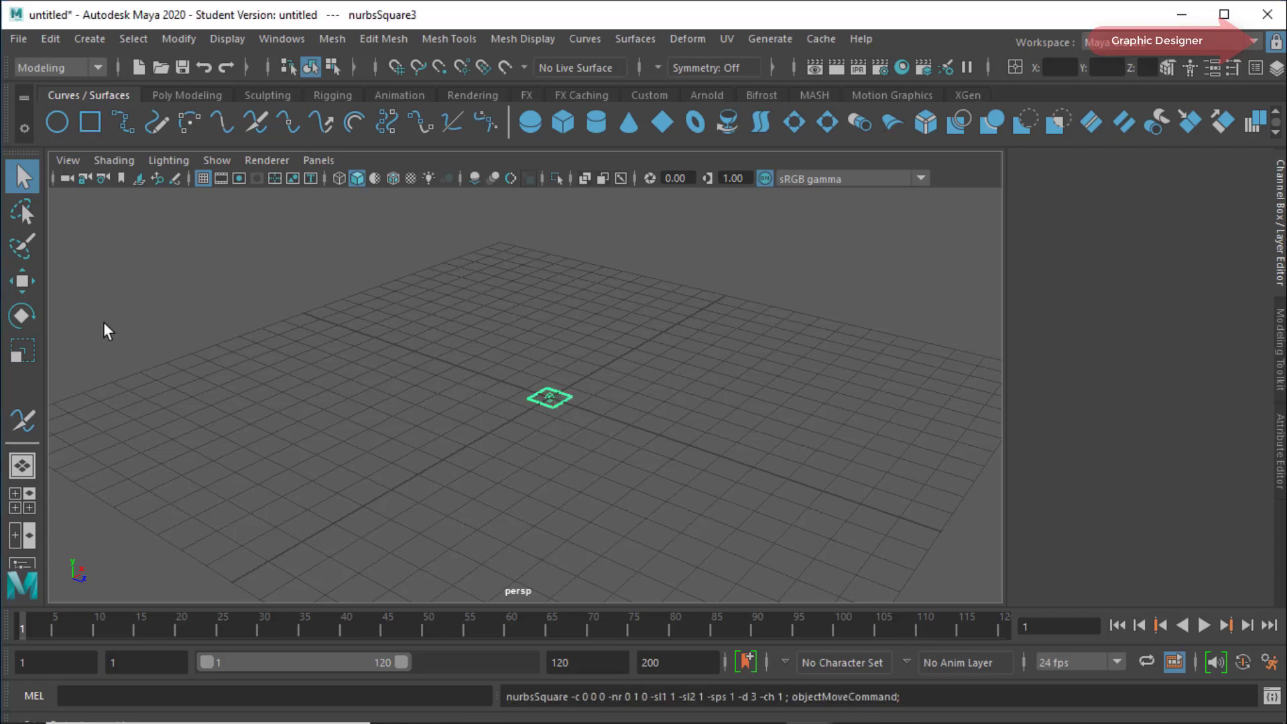
click(22, 350)
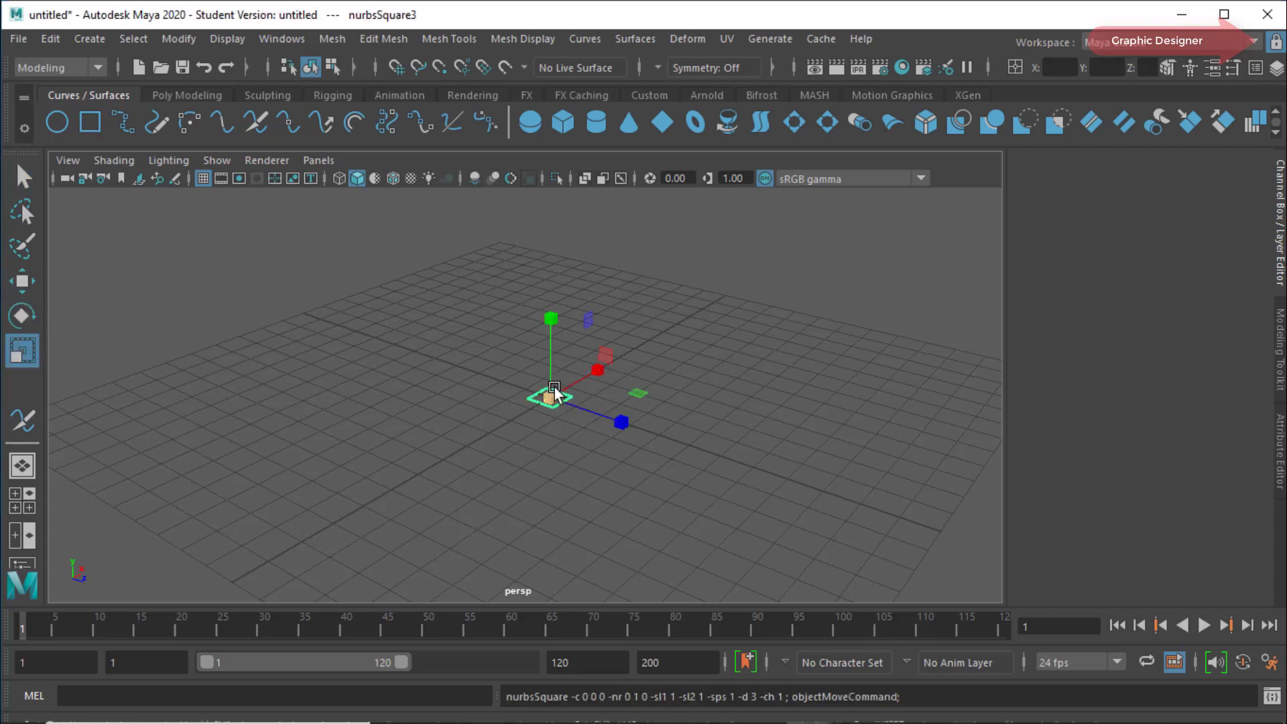
drag(557, 401, 615, 408)
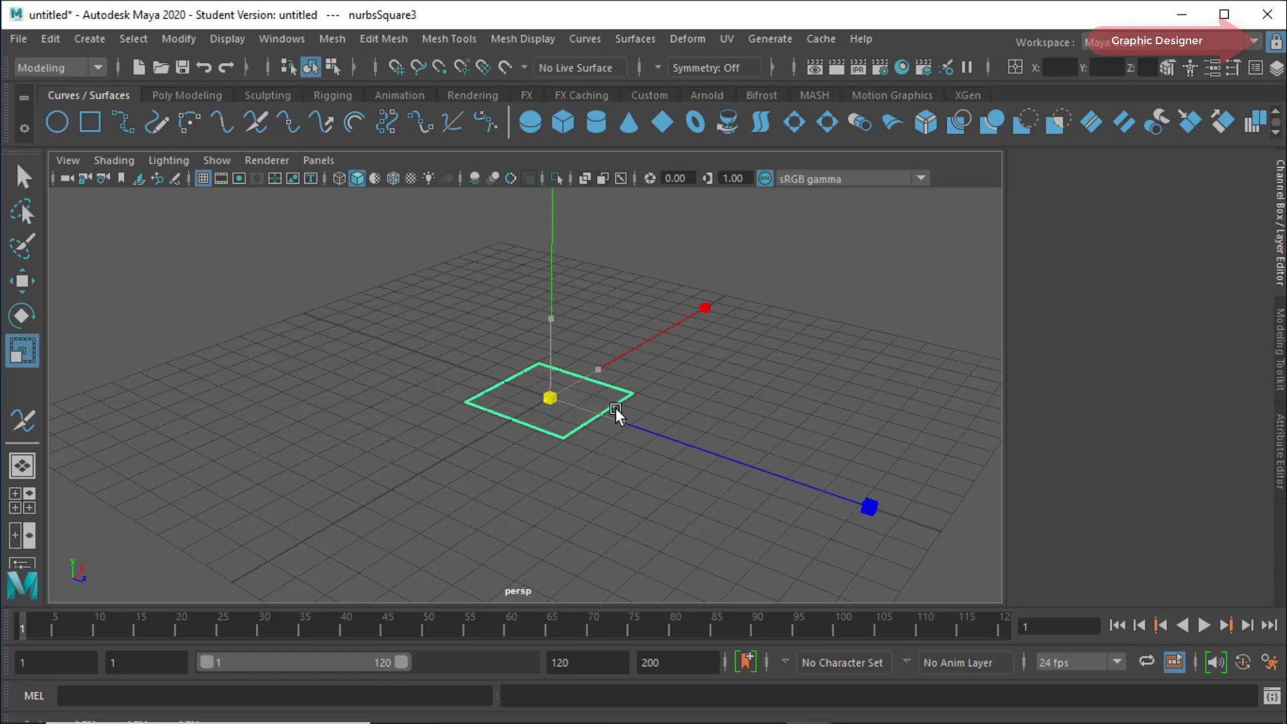
click(26, 281)
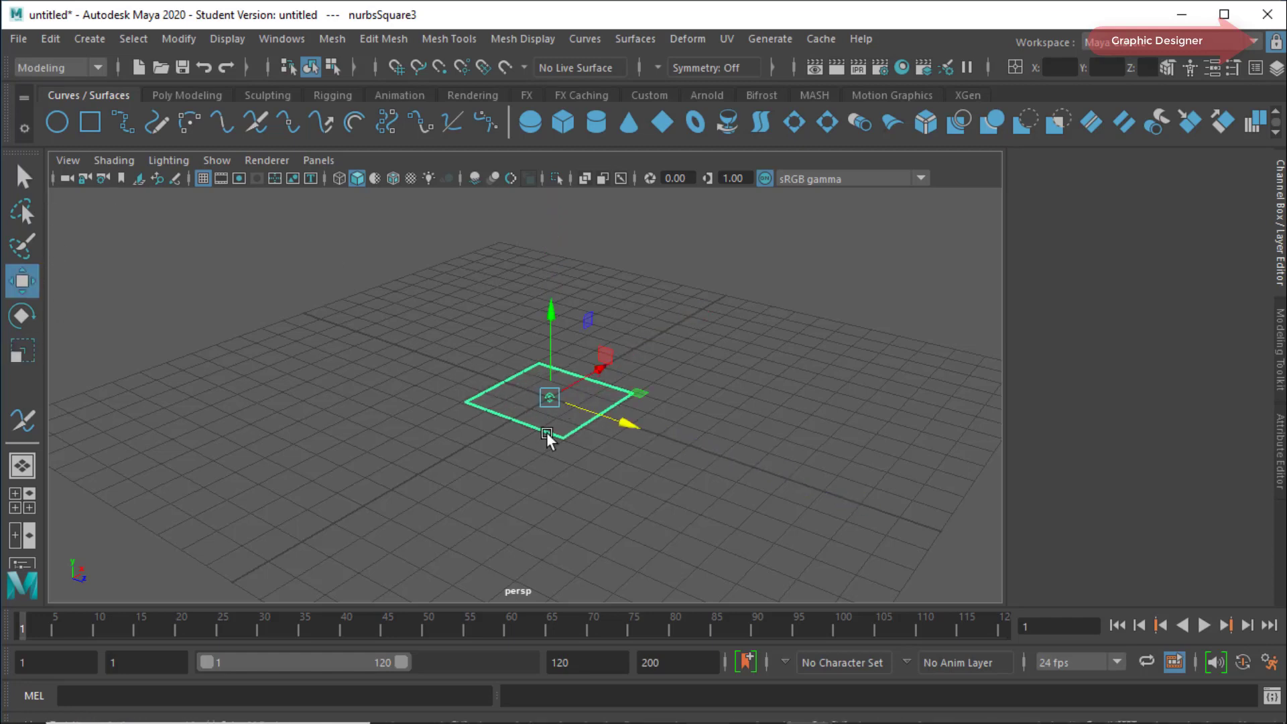
mouse_move(588, 419)
mouse_down()
mouse_move(529, 388)
mouse_move(405, 372)
mouse_up()
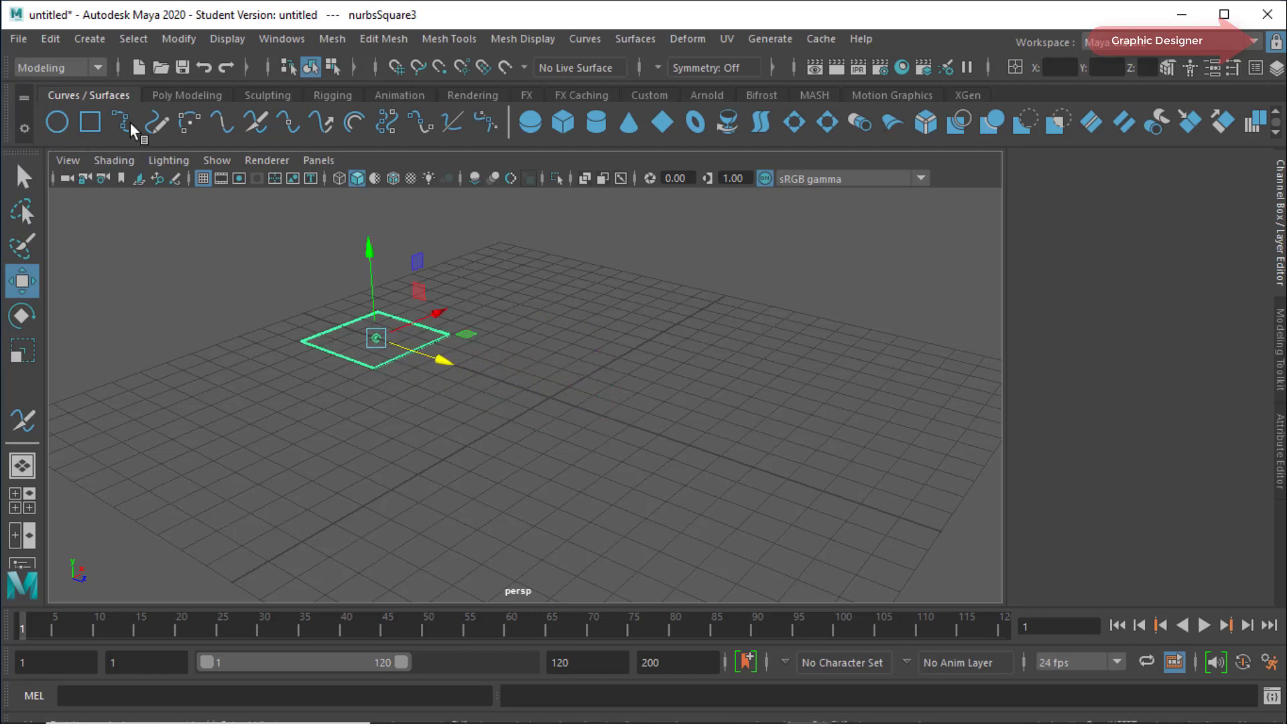
Add another NURBS square, scale it larger, and move it forward along Z
key(g)
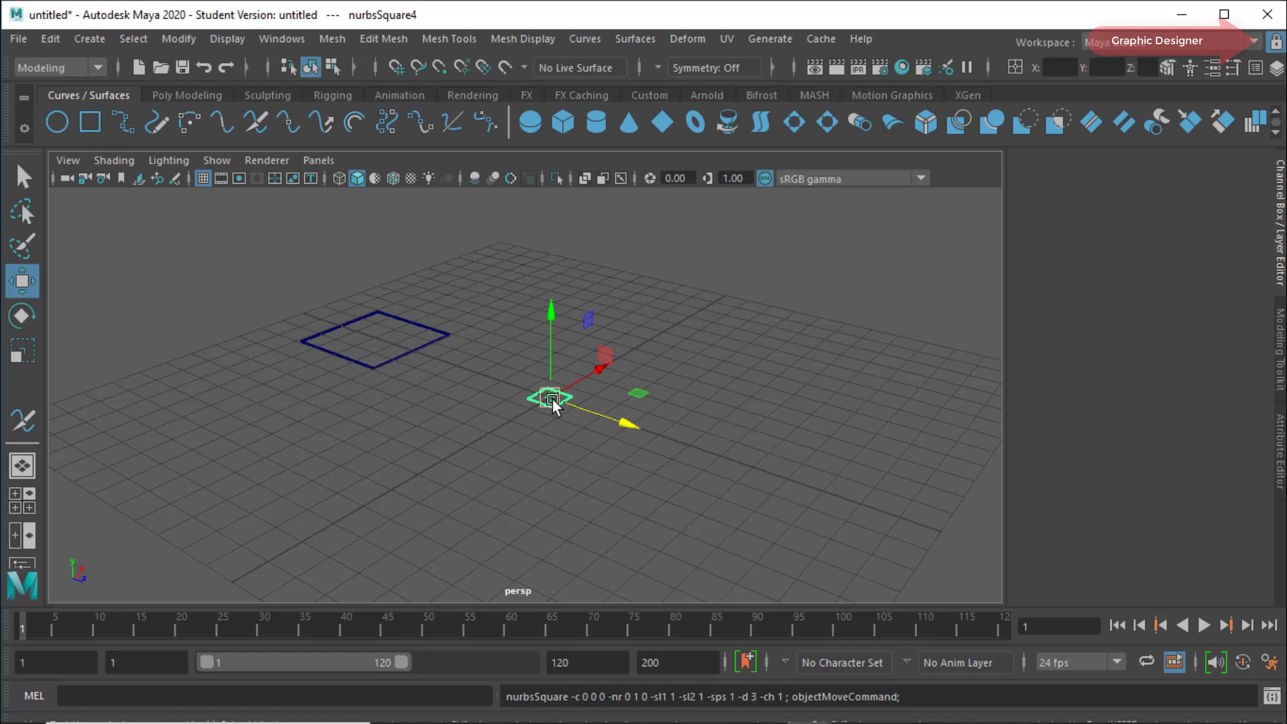
drag(595, 402, 548, 396)
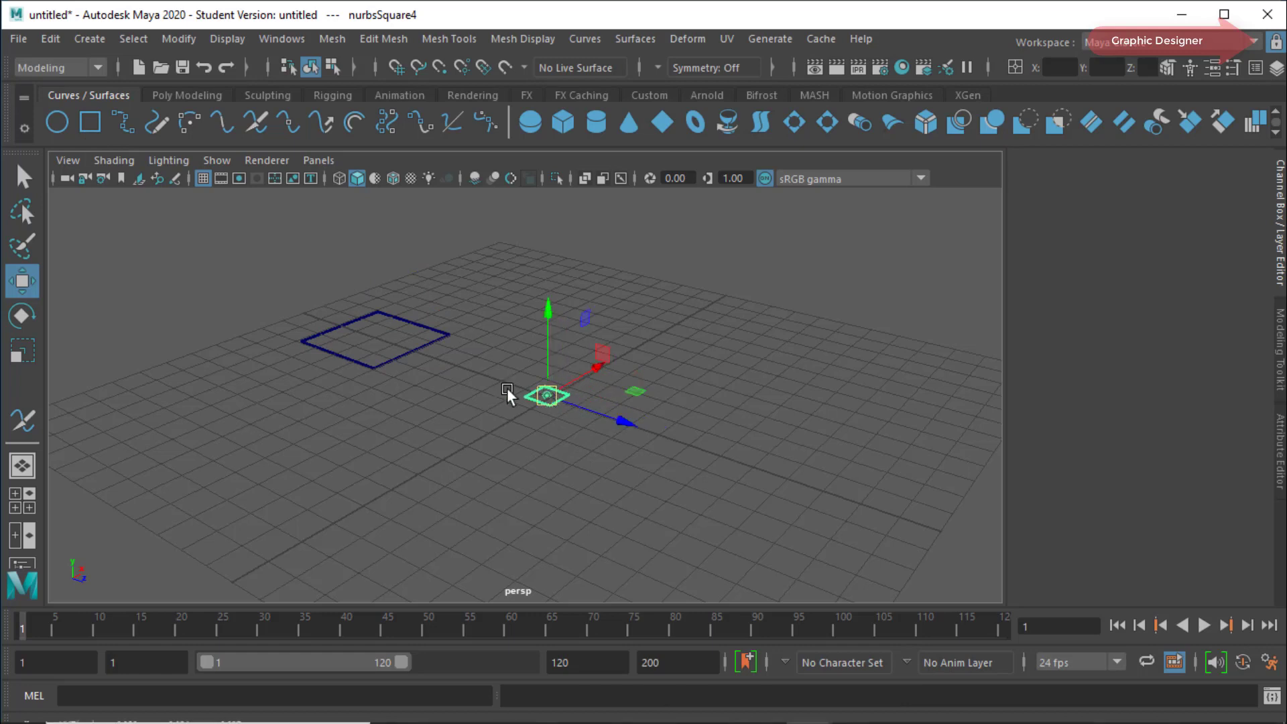
click(52, 38)
click(73, 67)
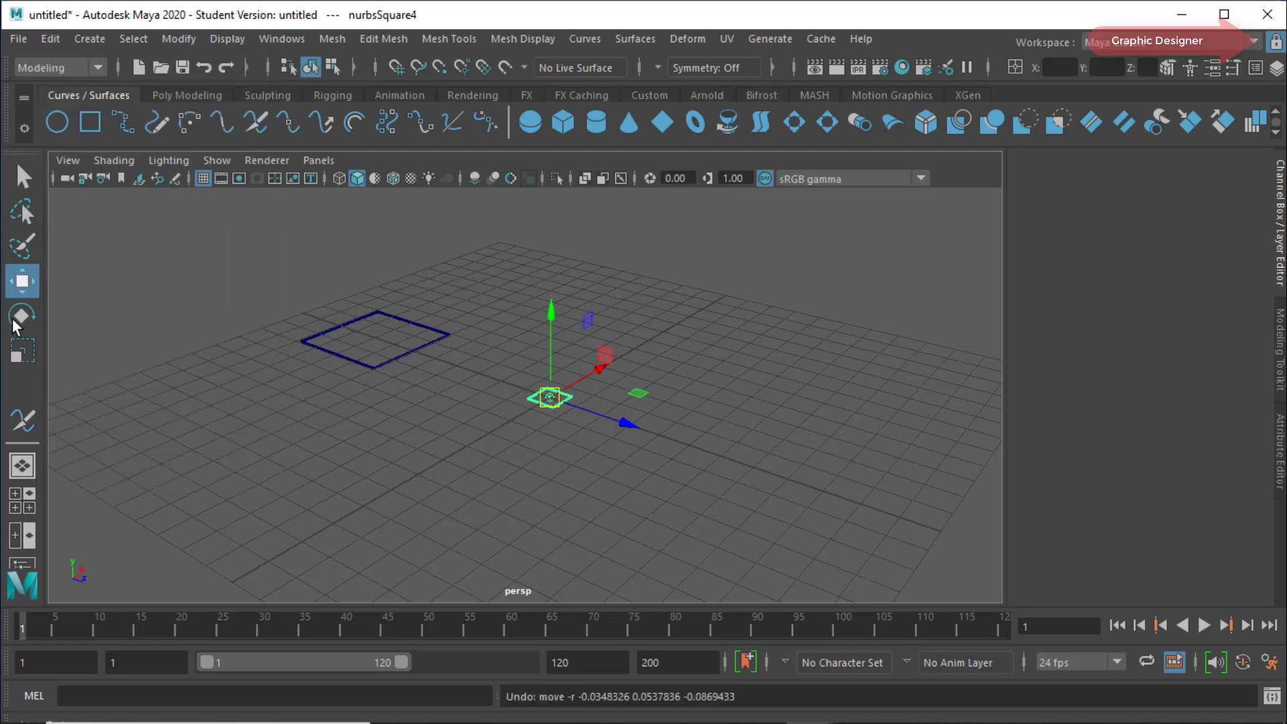
click(22, 350)
drag(548, 397, 618, 409)
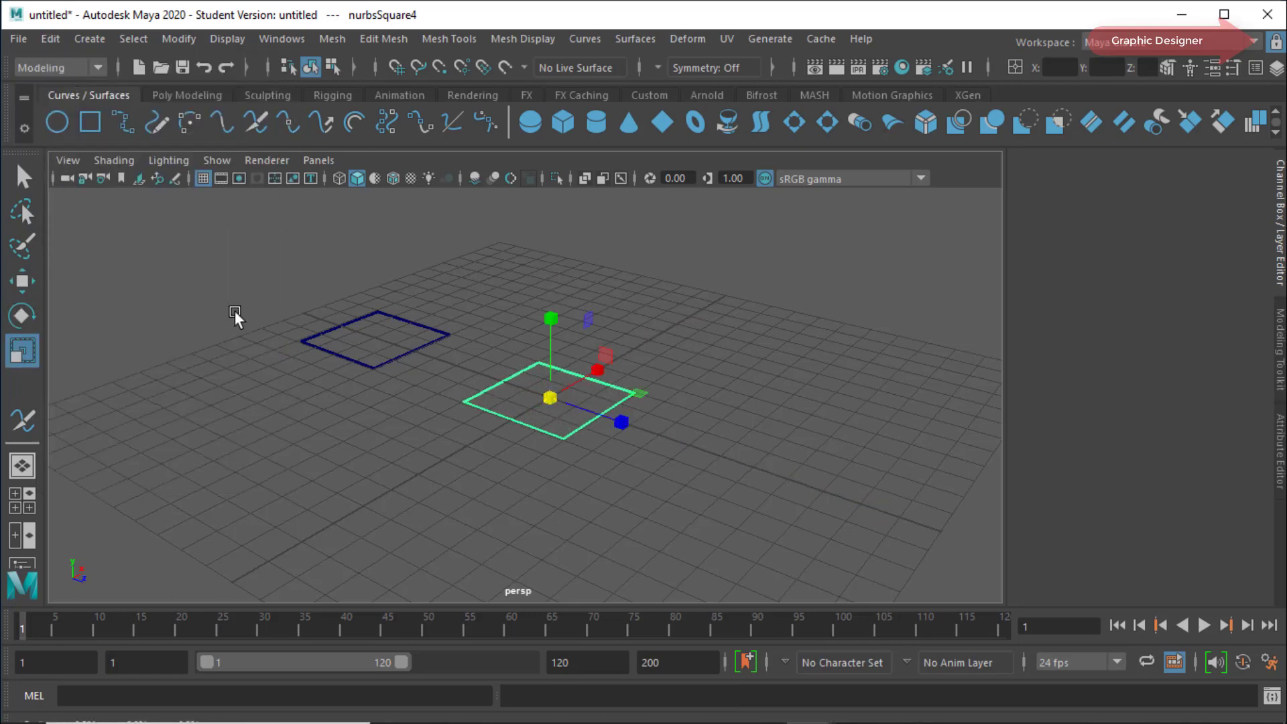
click(22, 280)
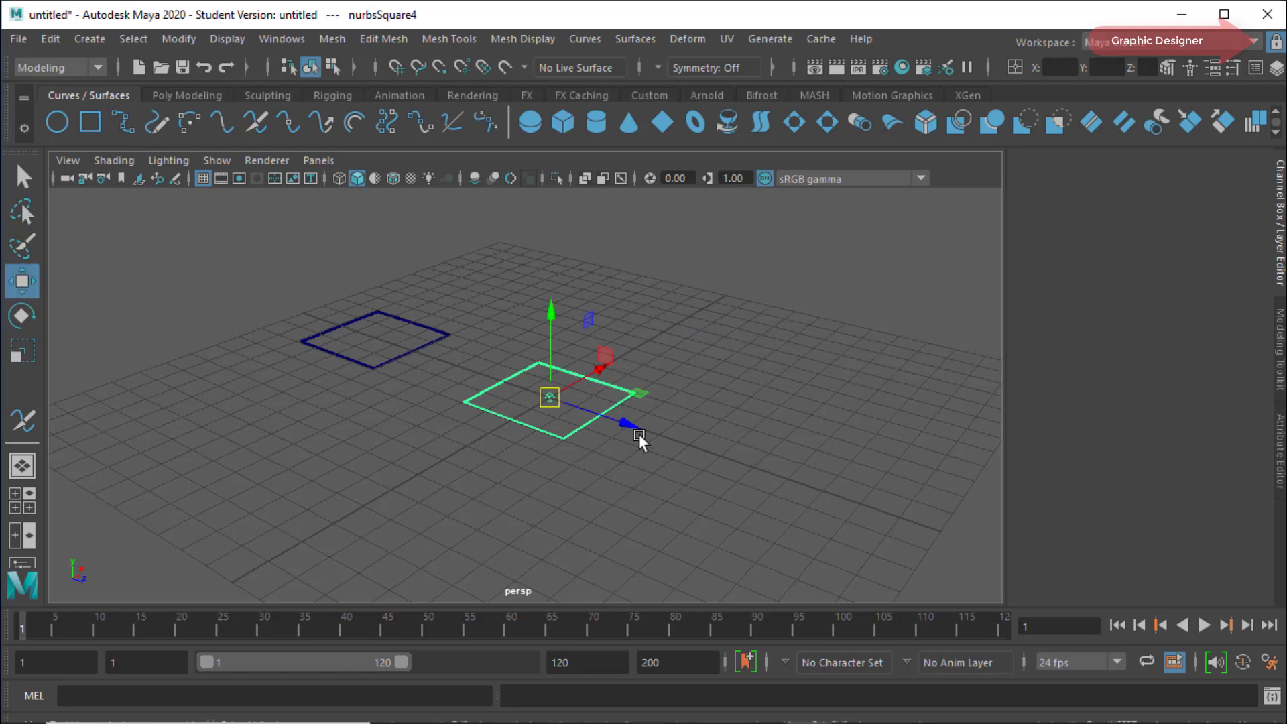
drag(637, 436, 682, 442)
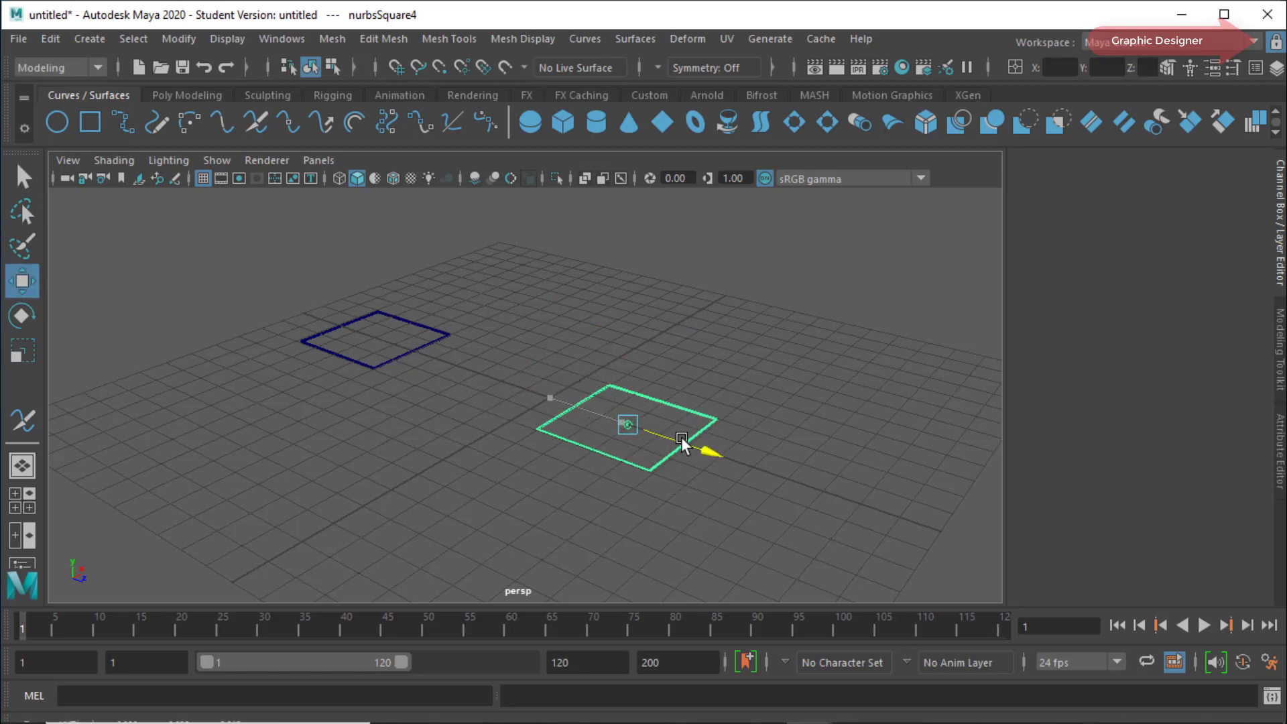
scroll(295, 331, up, 3)
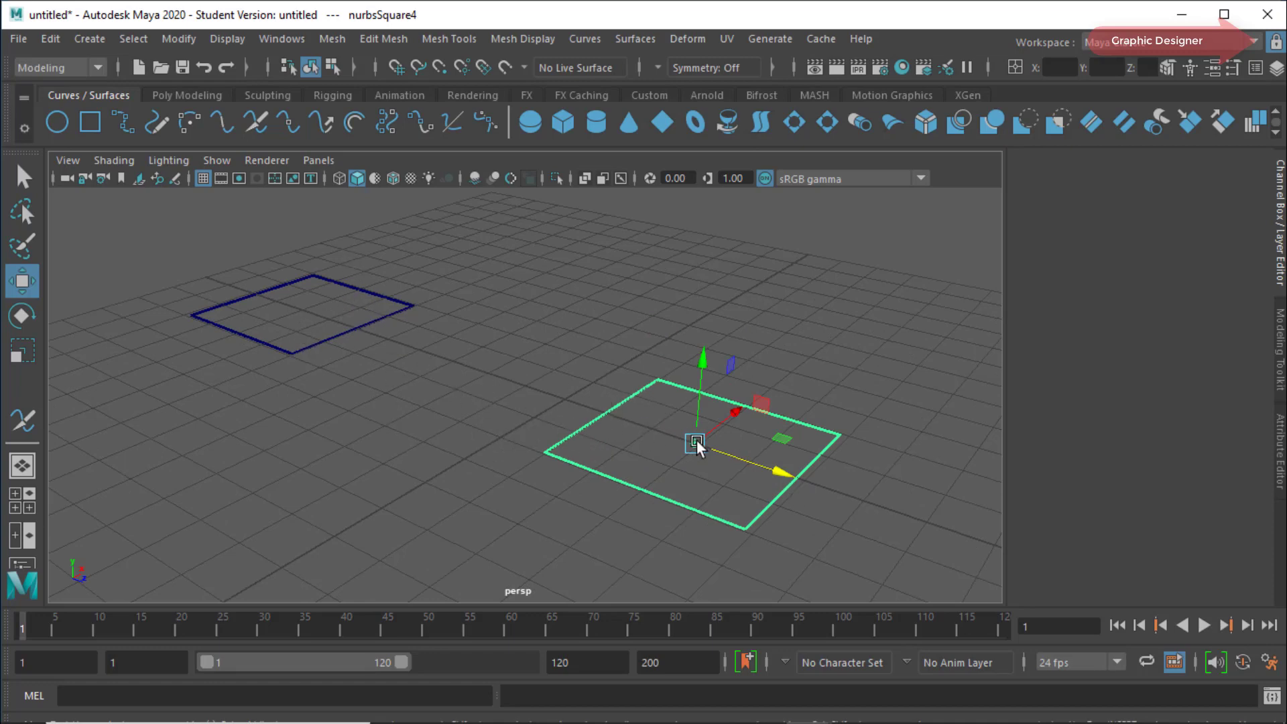
Clear the selection and start the Distance Tool with its first point on the right square's corner vertex
click(582, 438)
key(q)
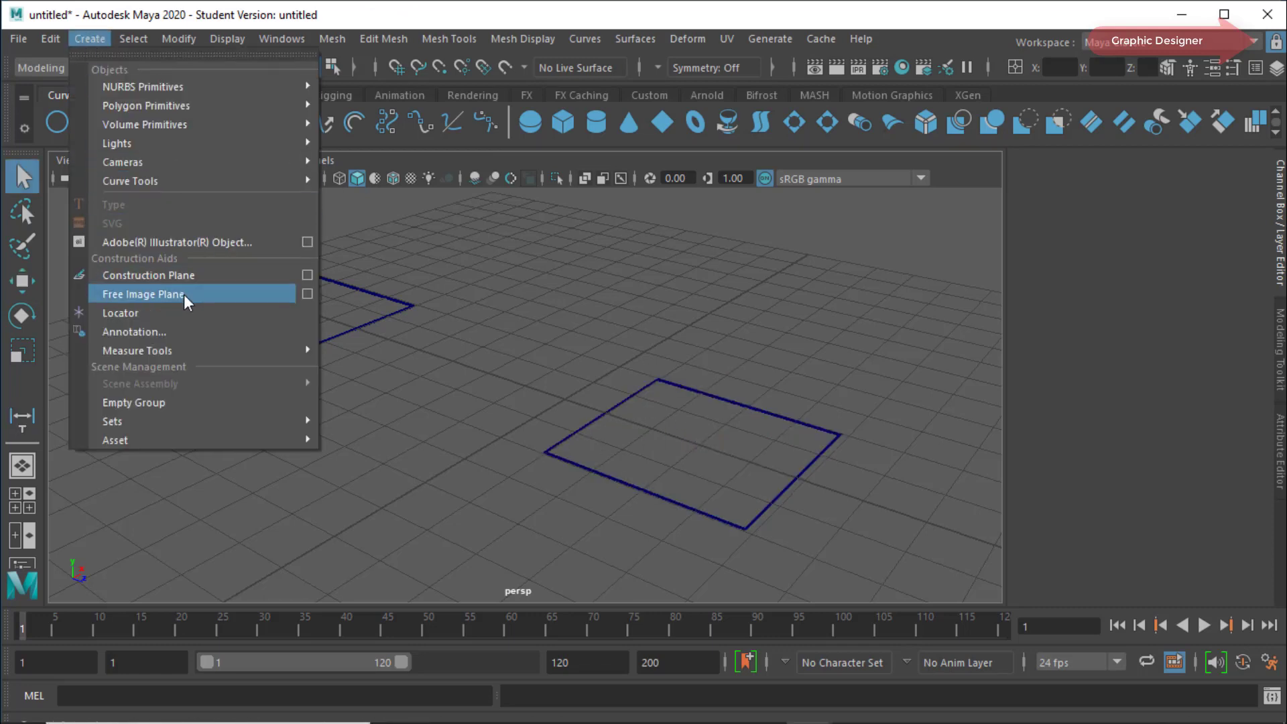
mouse_move(138, 350)
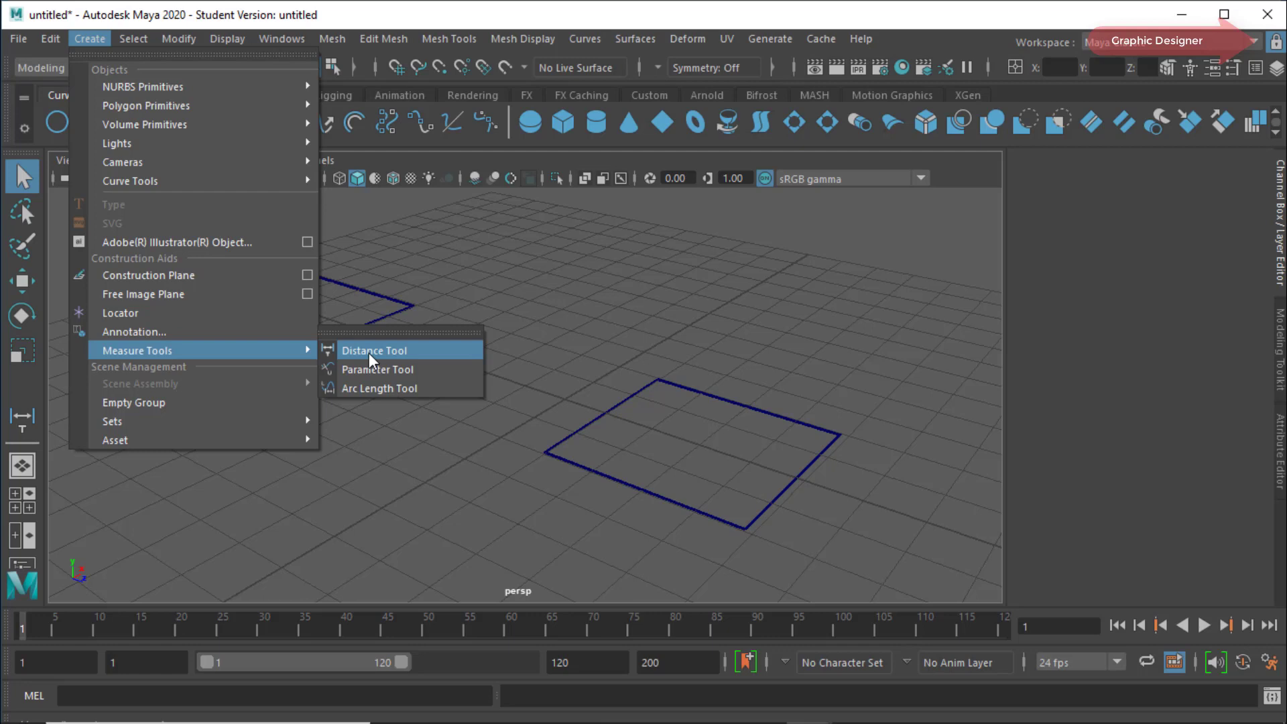
click(368, 352)
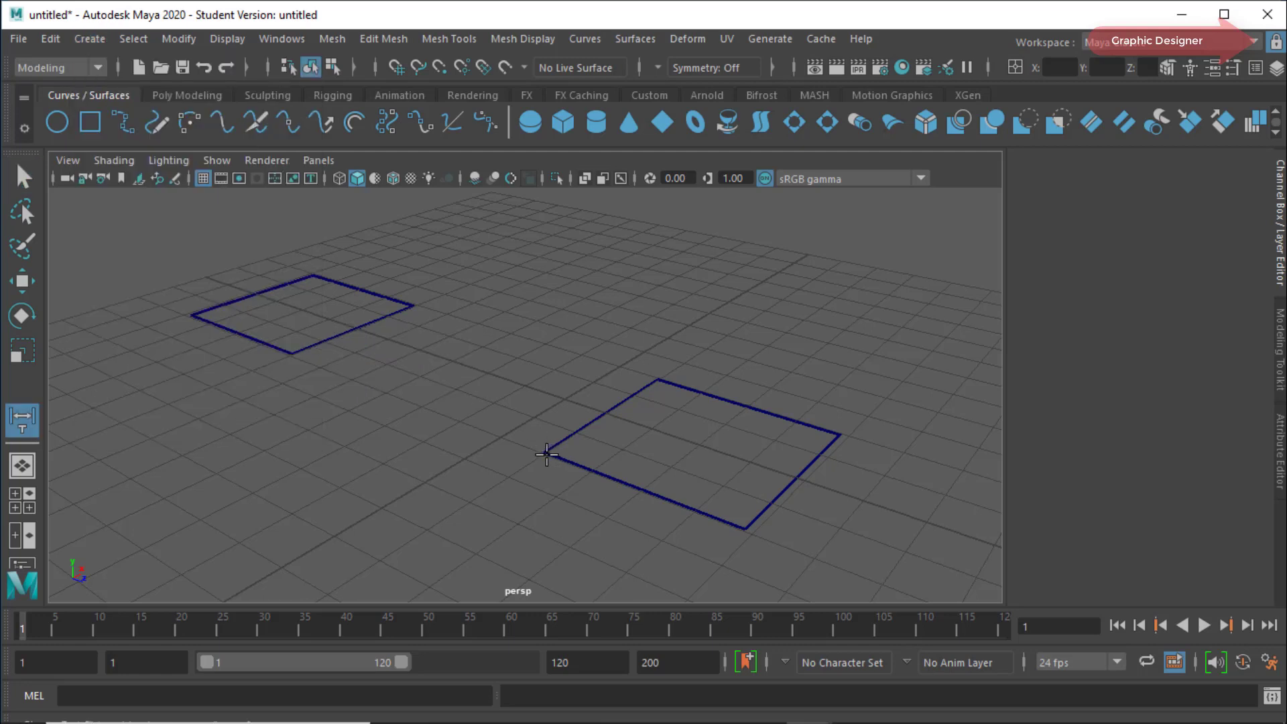
right_click(548, 454)
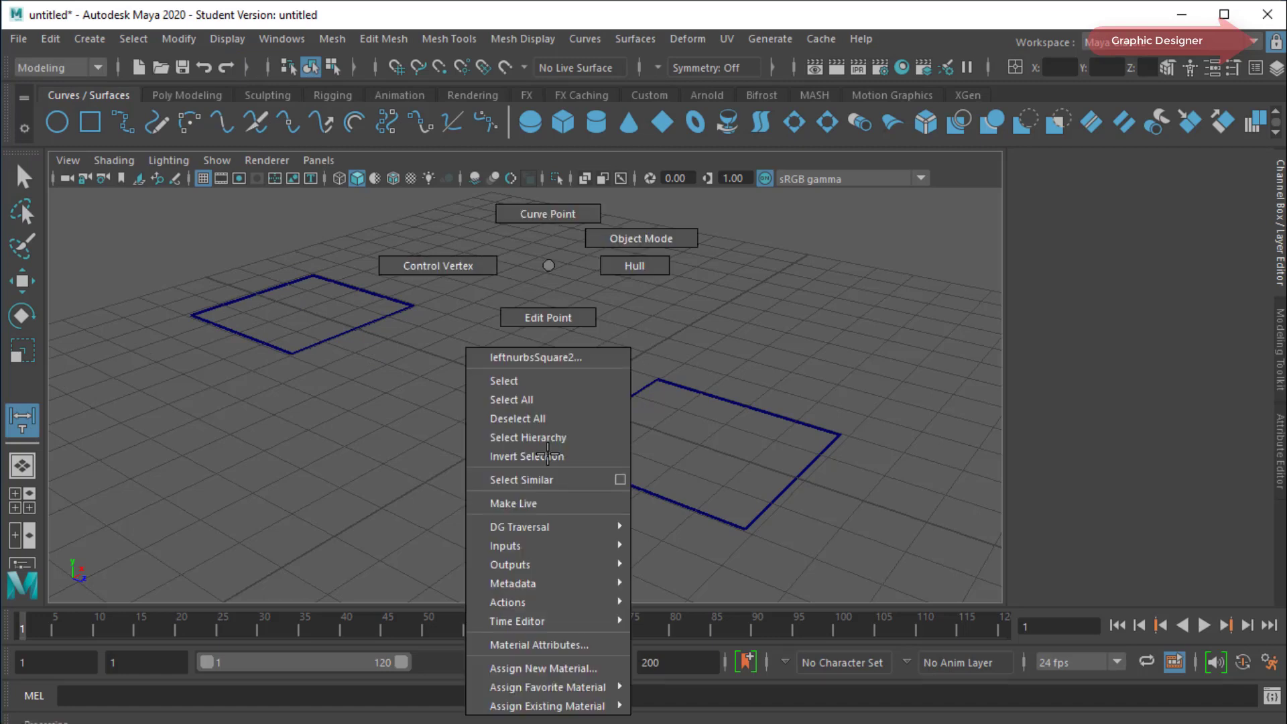
right_drag(547, 455, 484, 276)
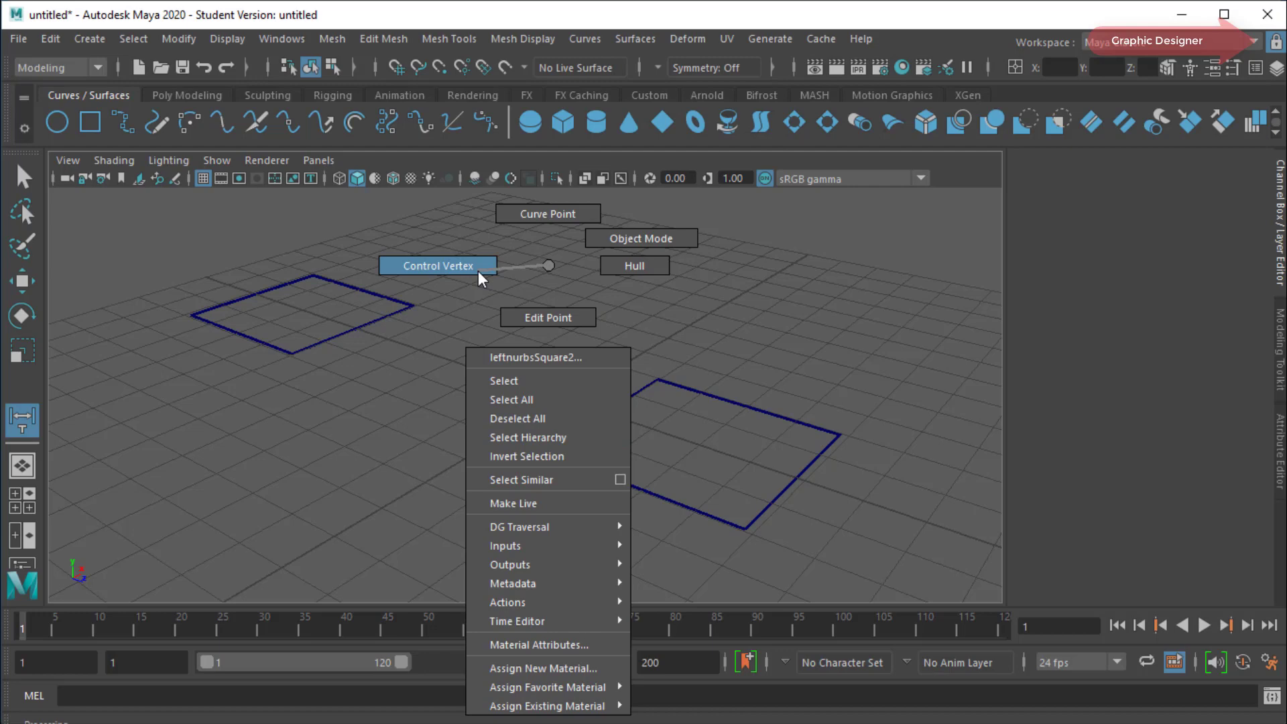
right_drag(478, 272, 479, 272)
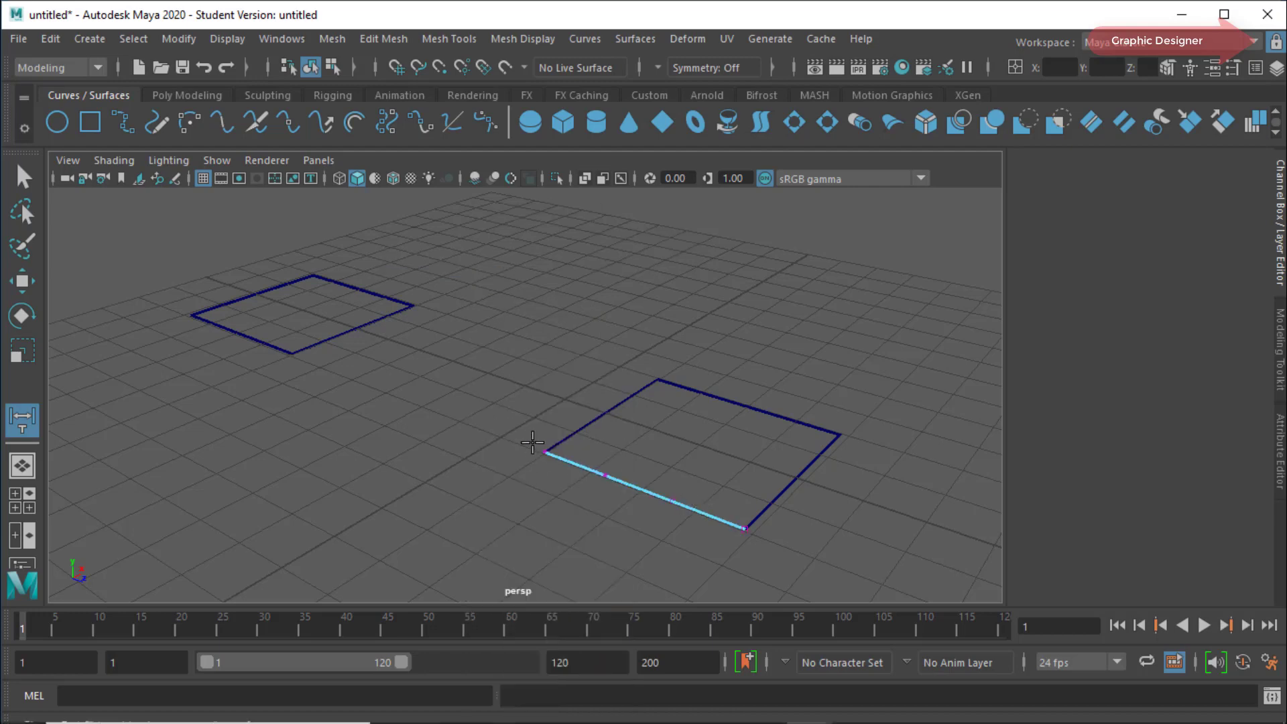
scroll(553, 462, up, 3)
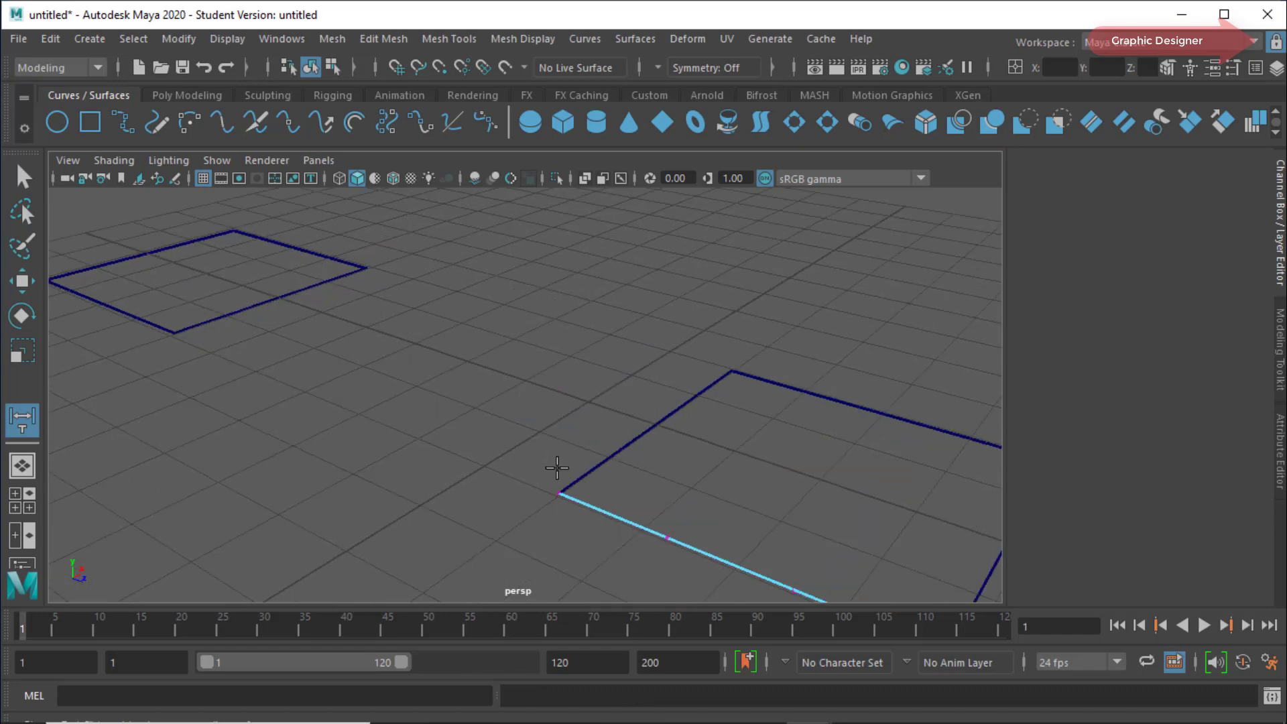
scroll(569, 486, up, 1)
scroll(572, 546, up, 1)
scroll(572, 536, up, 1)
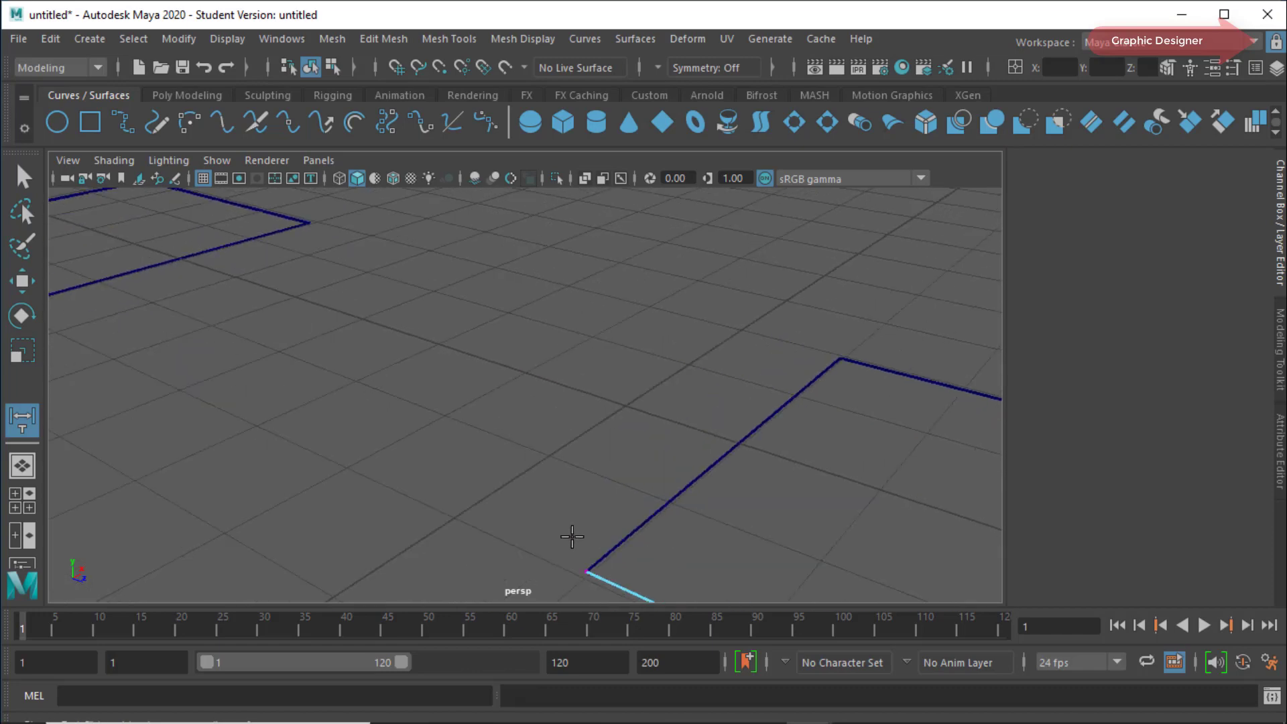
click(584, 571)
Place the second measure point on a corner vertex of the left square, giving 6.955107
scroll(461, 510, down, 3)
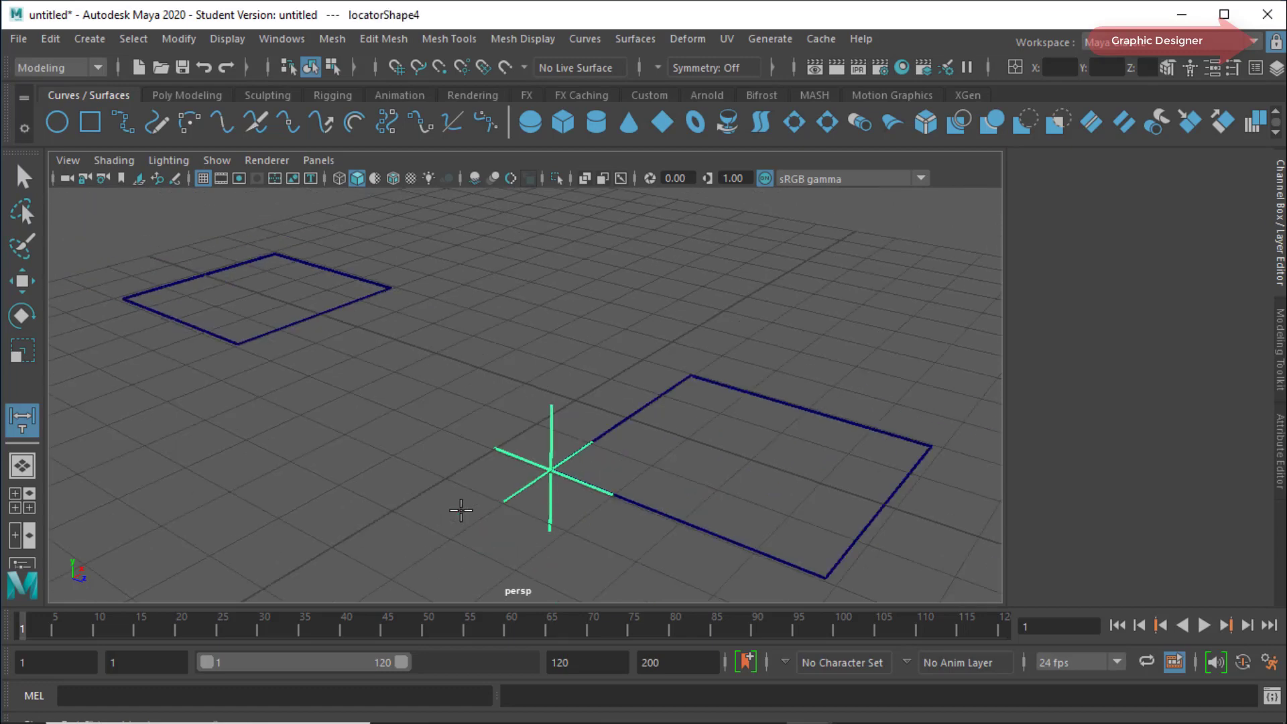
scroll(173, 278, up, 1)
scroll(171, 295, down, 1)
right_drag(212, 266, 129, 271)
click(238, 344)
scroll(331, 290, up, 3)
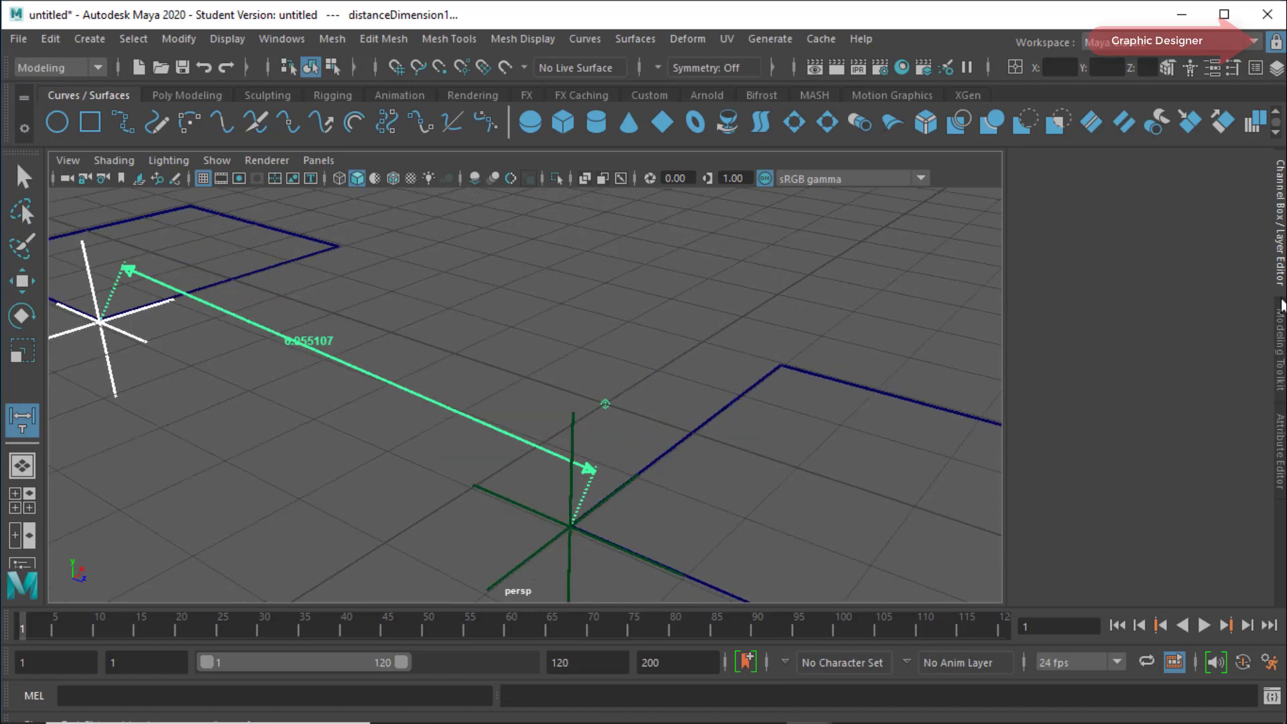
Show distanceDimensionShape1's attributes, with start point, end point and distance 6.955, and zoom out
click(1281, 455)
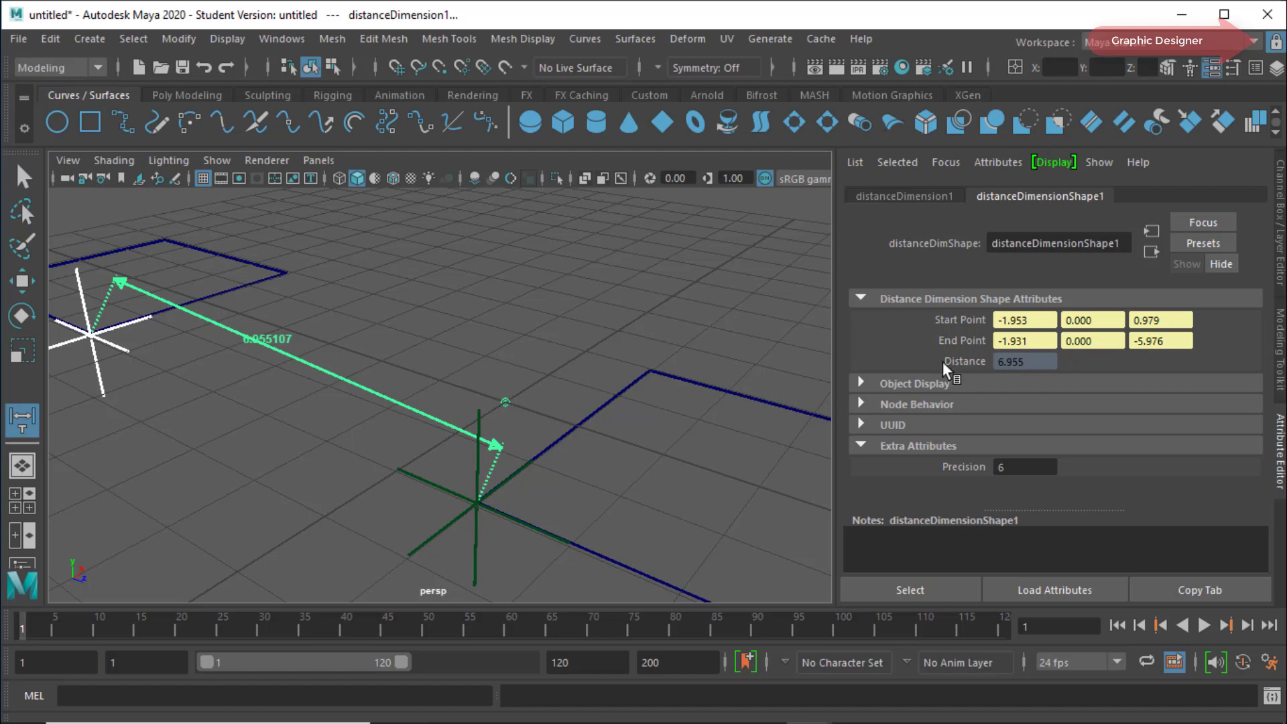
scroll(451, 408, down, 5)
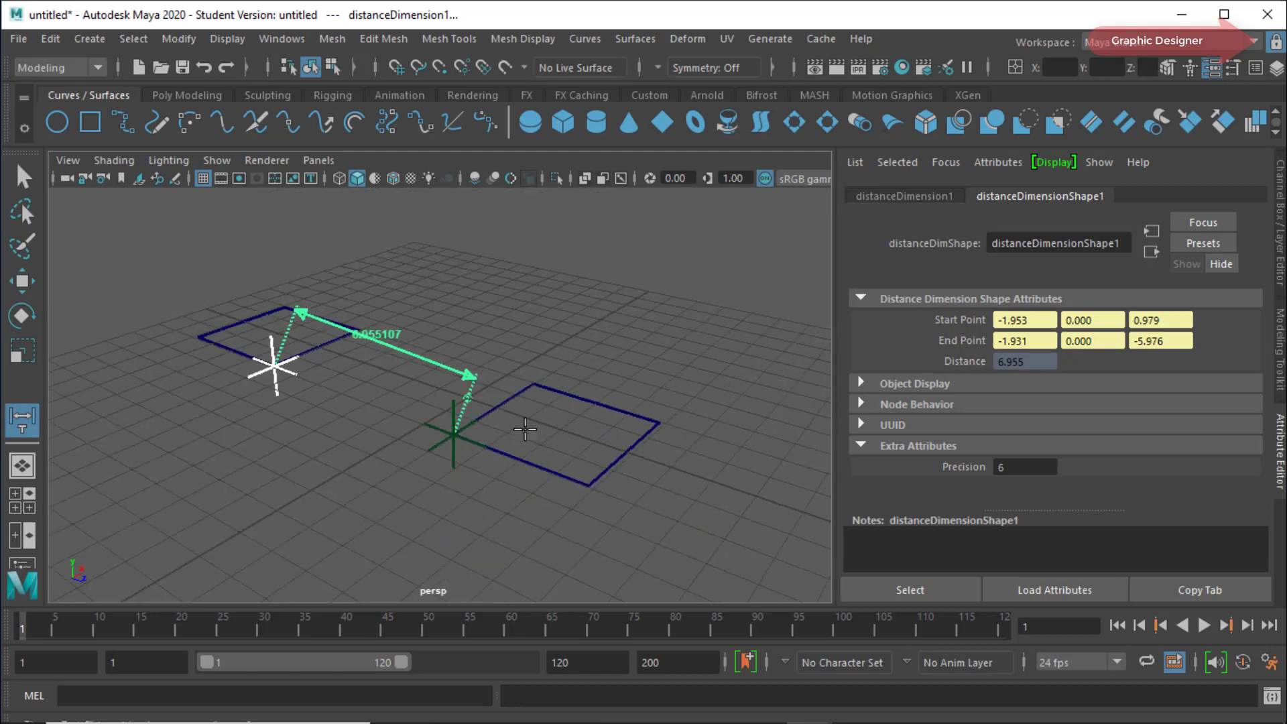